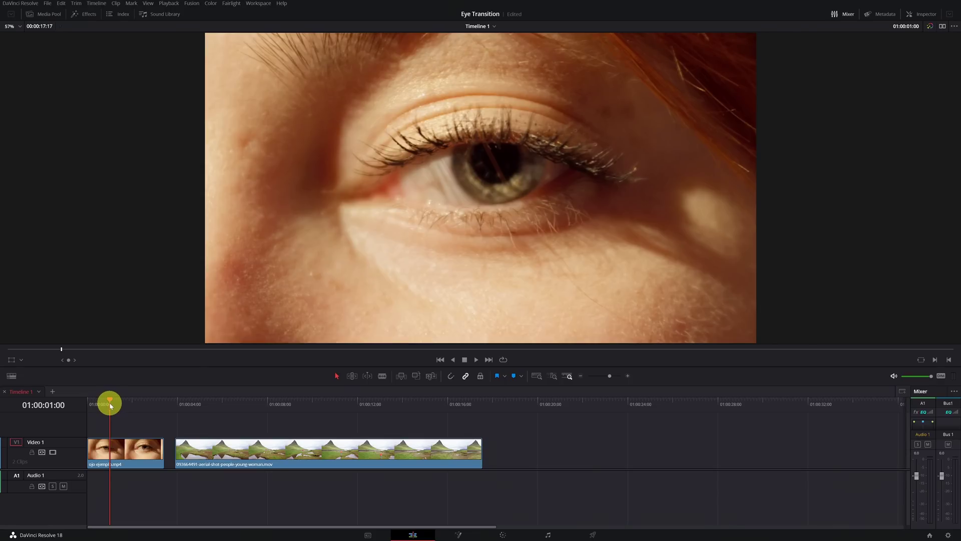
Play back the edit, then return to the eye clip near the start.
left_click(98, 404)
key("space")
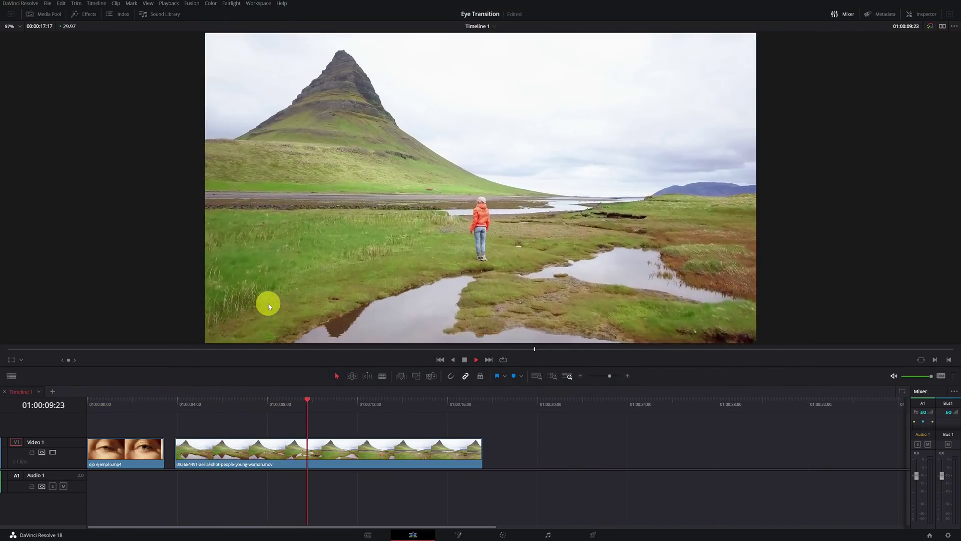
key("space")
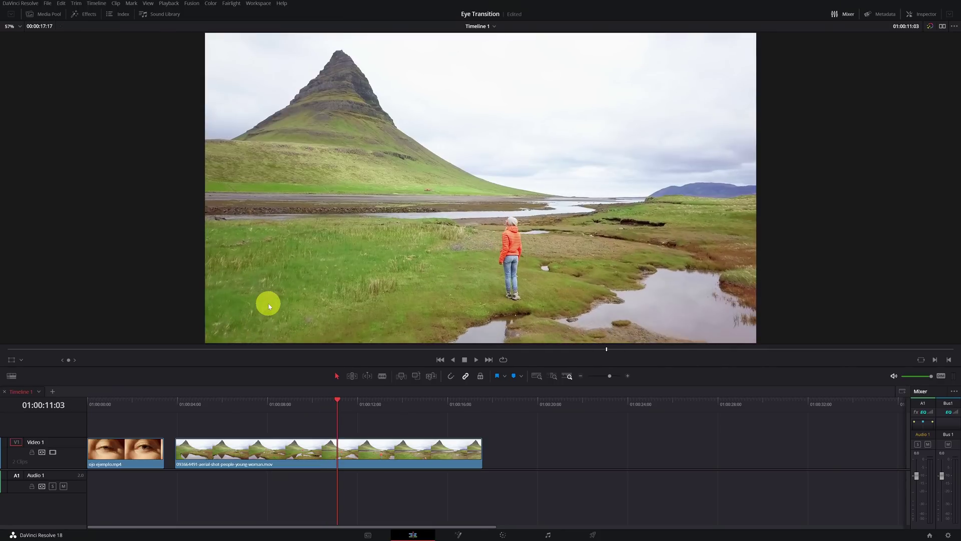
left_click_drag(143, 406, 119, 418)
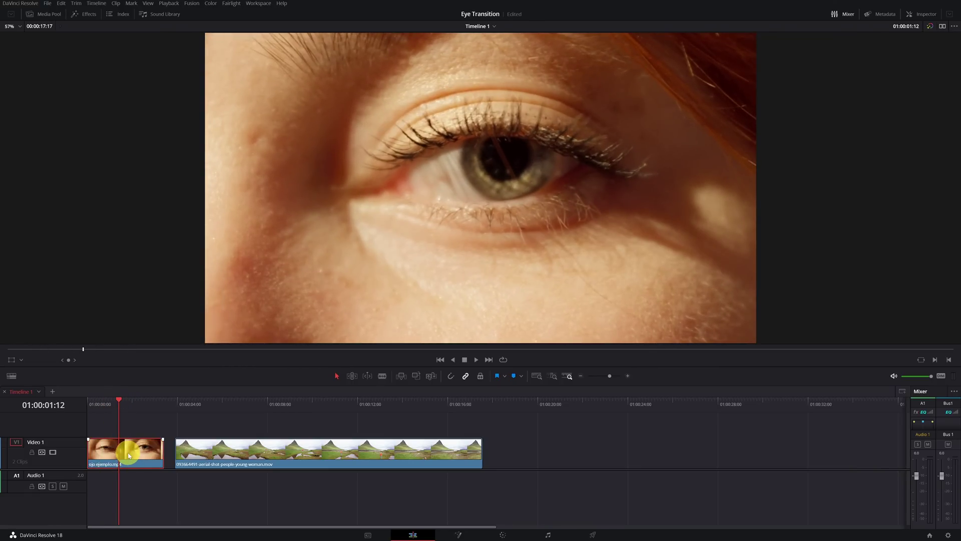
In the Inspector, stabilize the eye clip using Similarity mode with Camera Lock enabled.
left_click(921, 16)
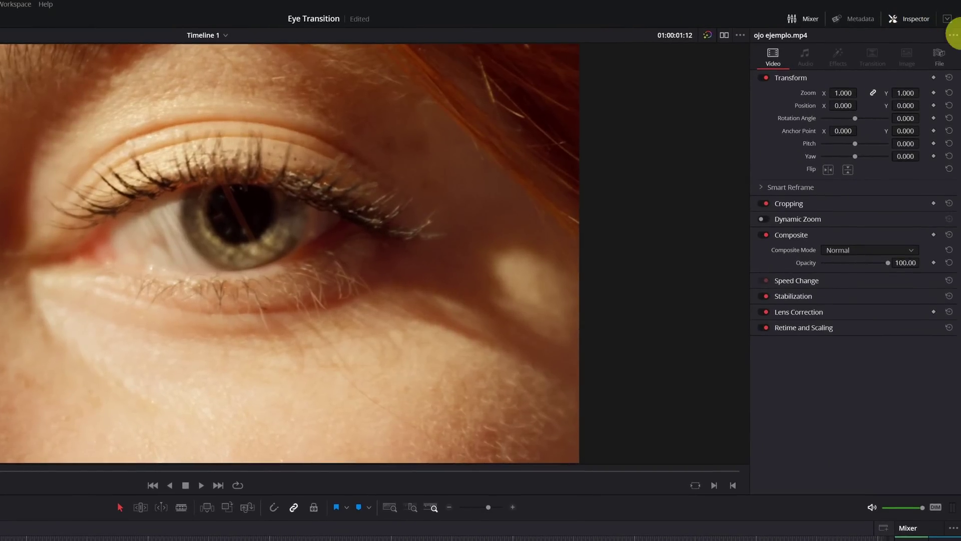
left_click(797, 296)
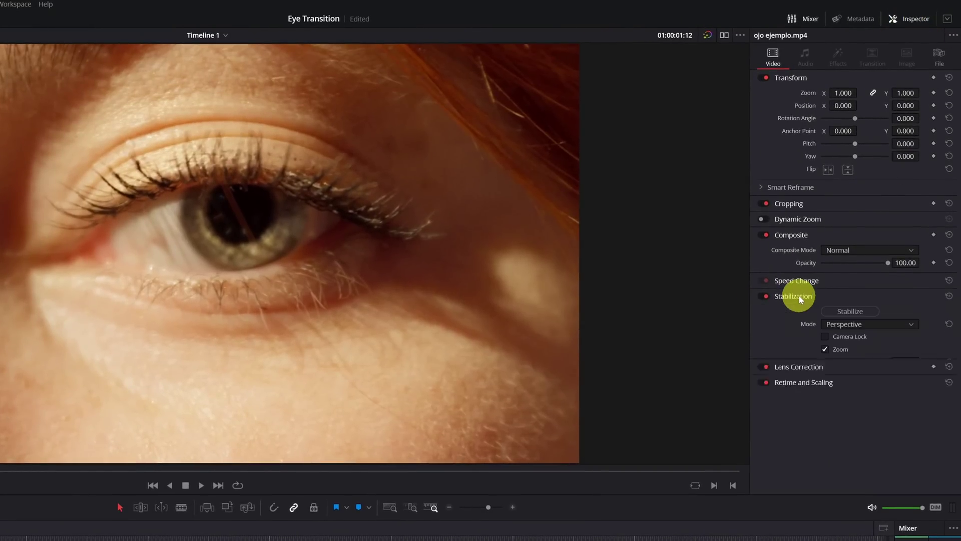
left_click(910, 327)
left_click(877, 347)
left_click(825, 337)
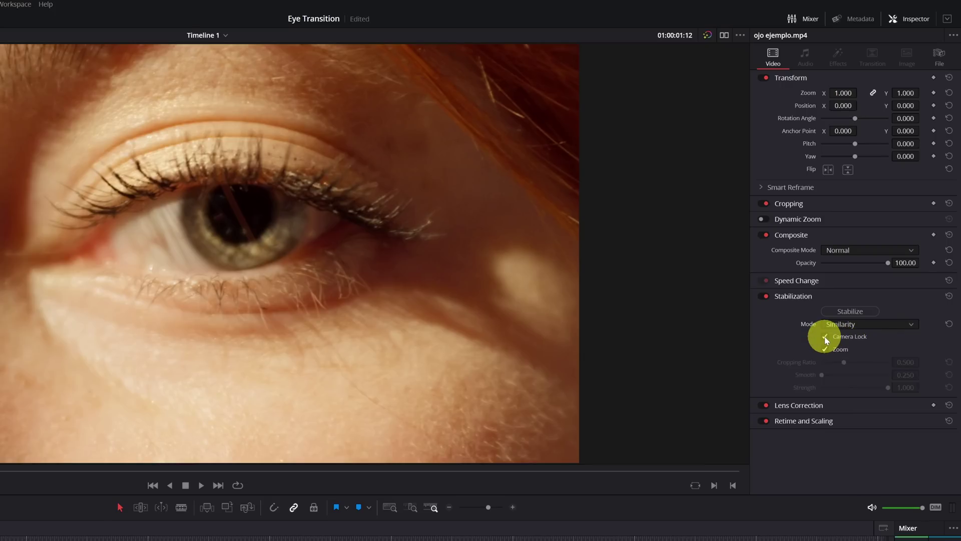
left_click(850, 312)
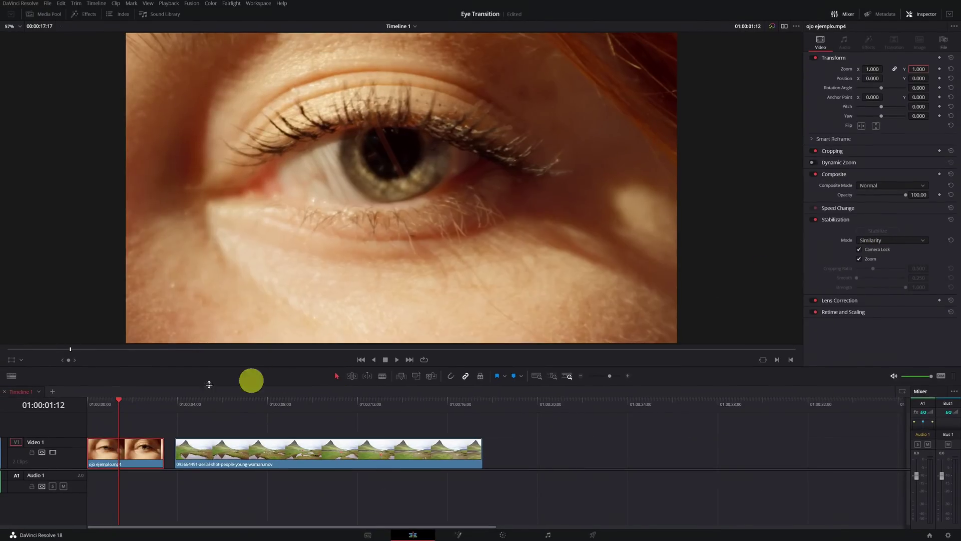
Replay the stabilized eye clip from near its start.
left_click(101, 408)
key("space")
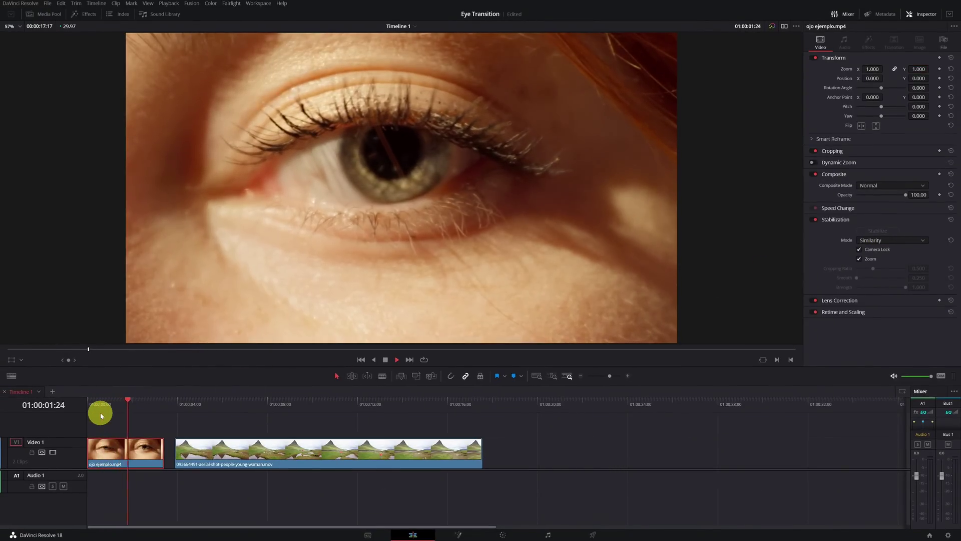
left_click(101, 415)
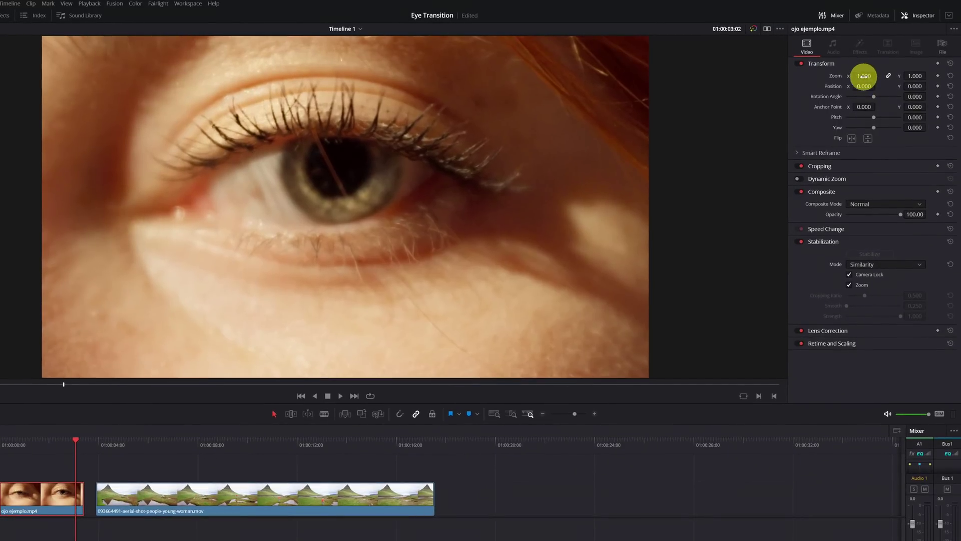
Zoom the eye clip to 1.550 and move it to position X 173, Y 286.
left_click_drag(865, 76, 796, 100)
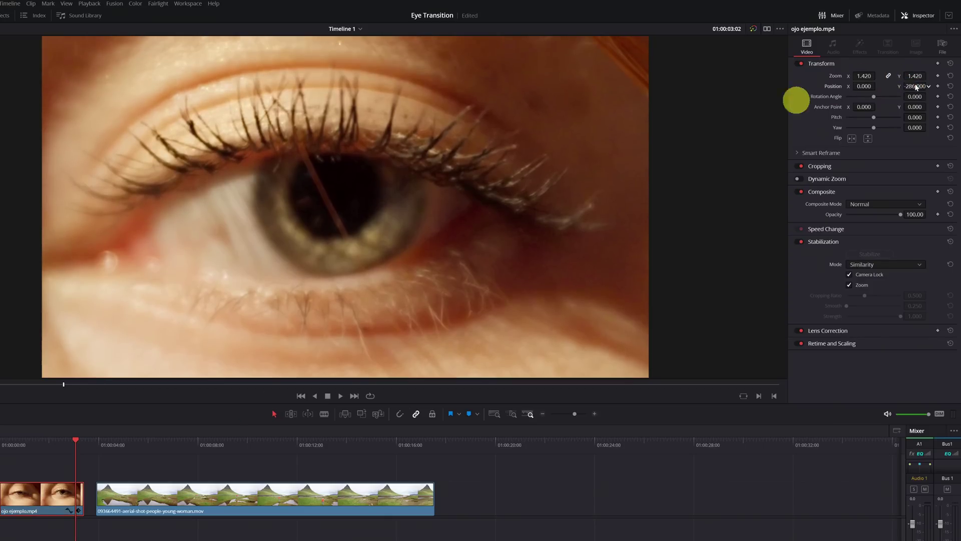
left_click_drag(866, 91, 935, 91)
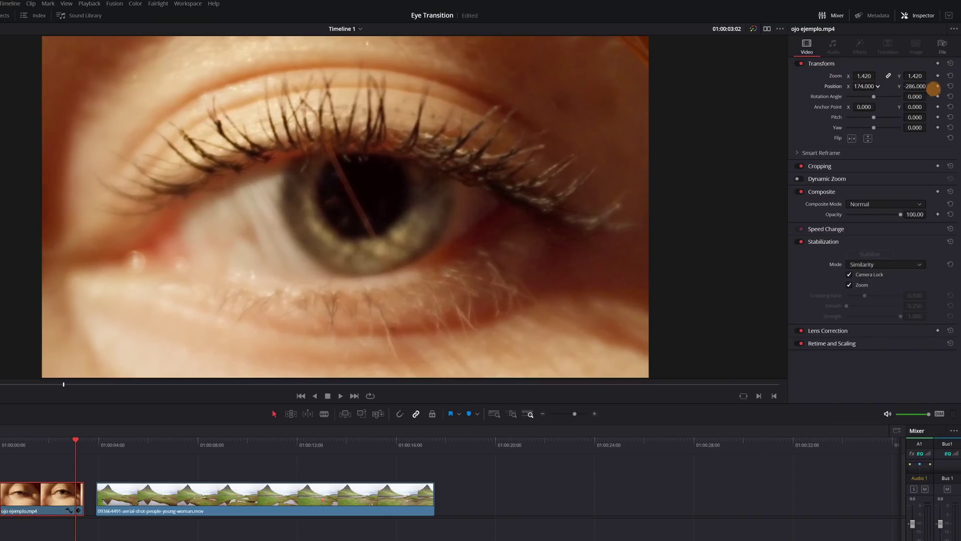
left_click_drag(865, 76, 872, 76)
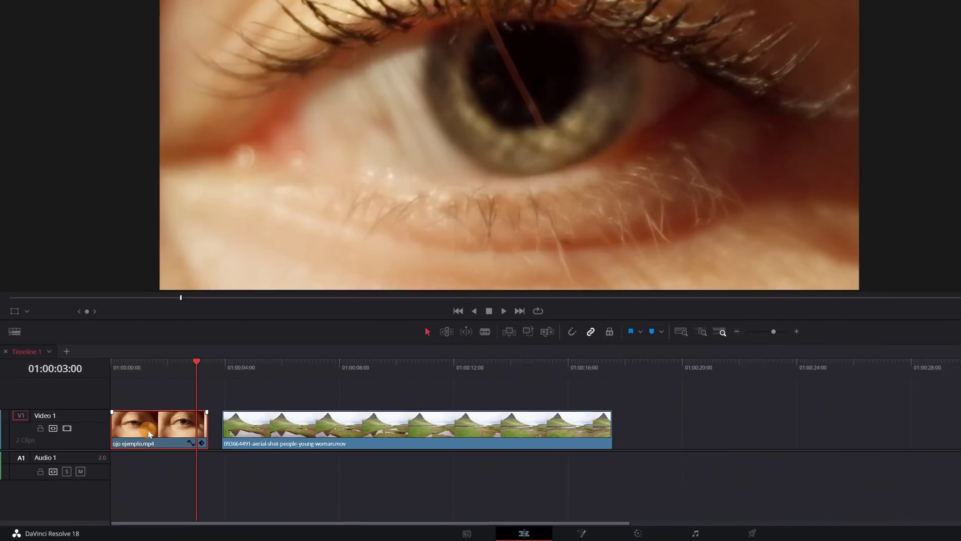
Move the eye clip onto a new Video 2 track.
left_click(116, 453)
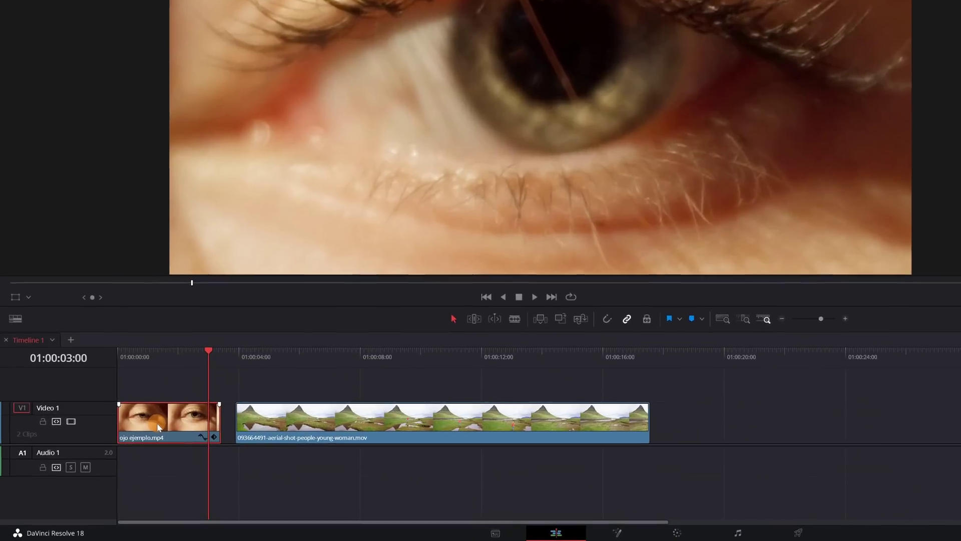
left_click_drag(158, 423, 158, 390)
scroll(103, 451, "up", 2)
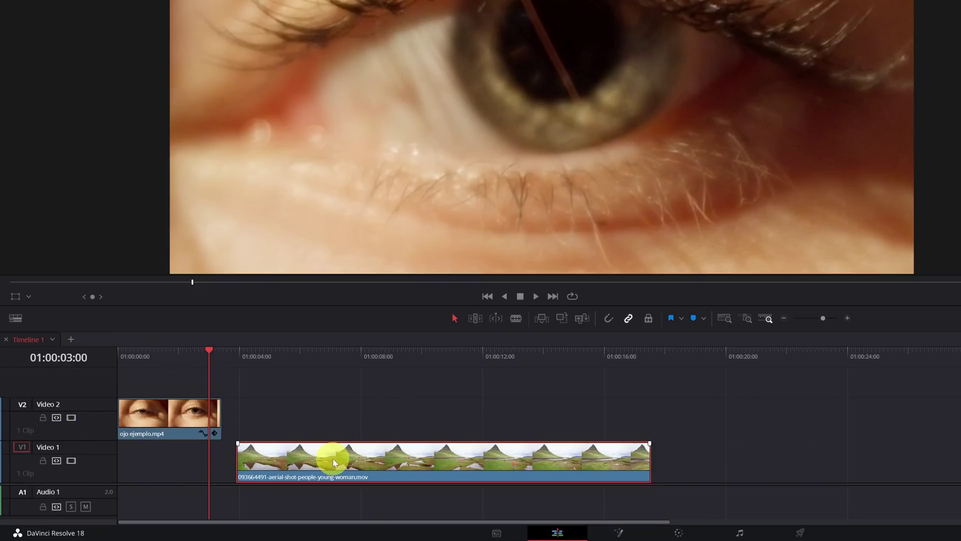
Slide the aerial landscape clip on Video 1 to a few frames after the timeline start.
left_click_drag(337, 458, 189, 470)
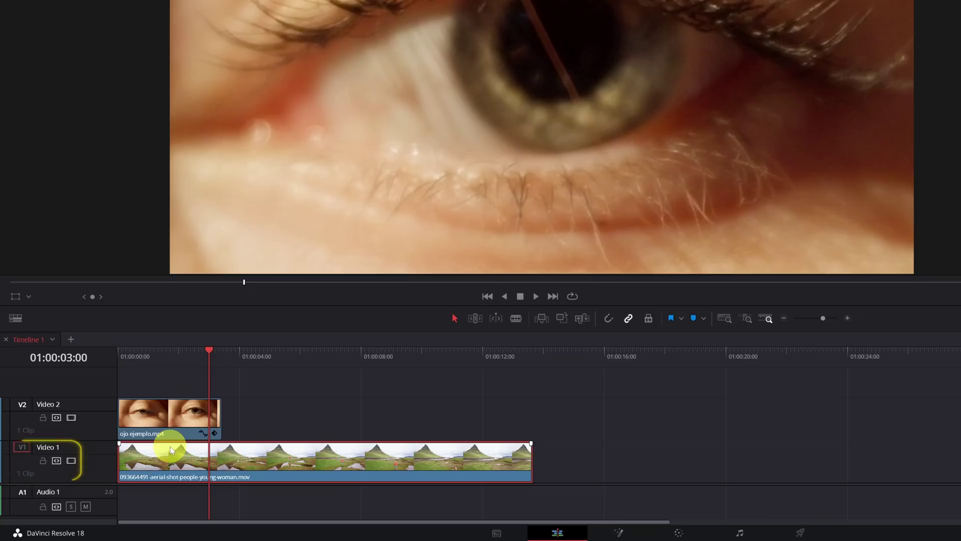
left_click_drag(165, 453, 146, 465)
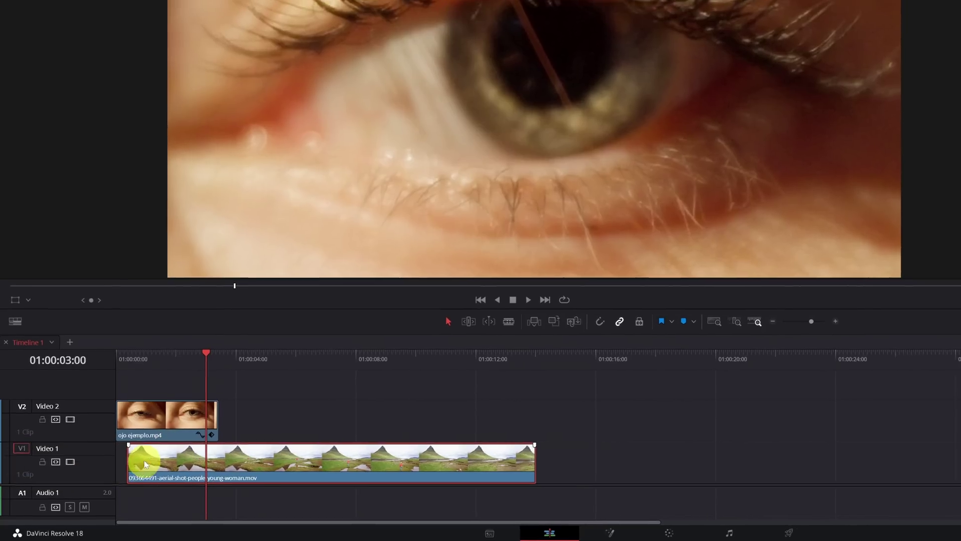
left_click_drag(124, 356, 118, 356)
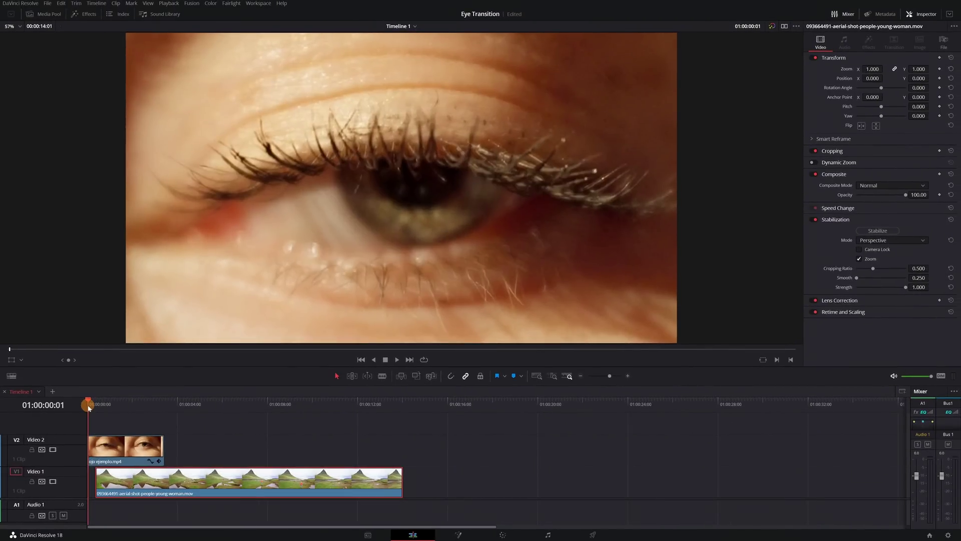
left_click_drag(89, 408, 126, 403)
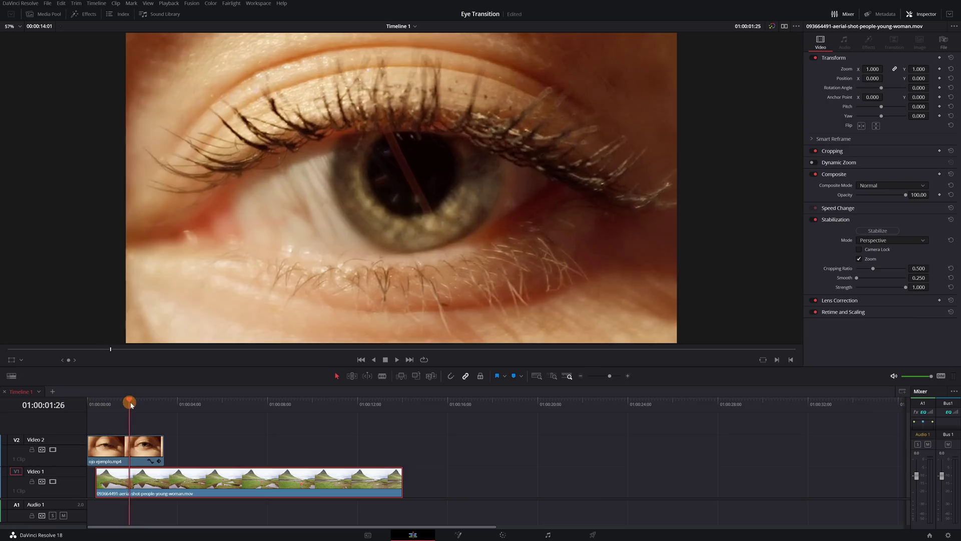
left_click_drag(131, 404, 159, 404)
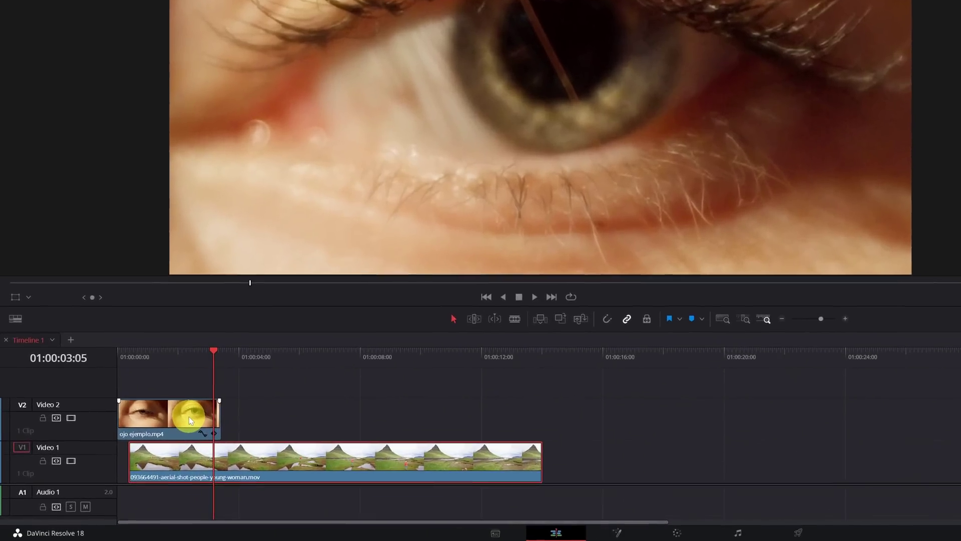
Select the eye clip on V2, switch to the Color page, and scrub about a third in.
left_click(190, 418)
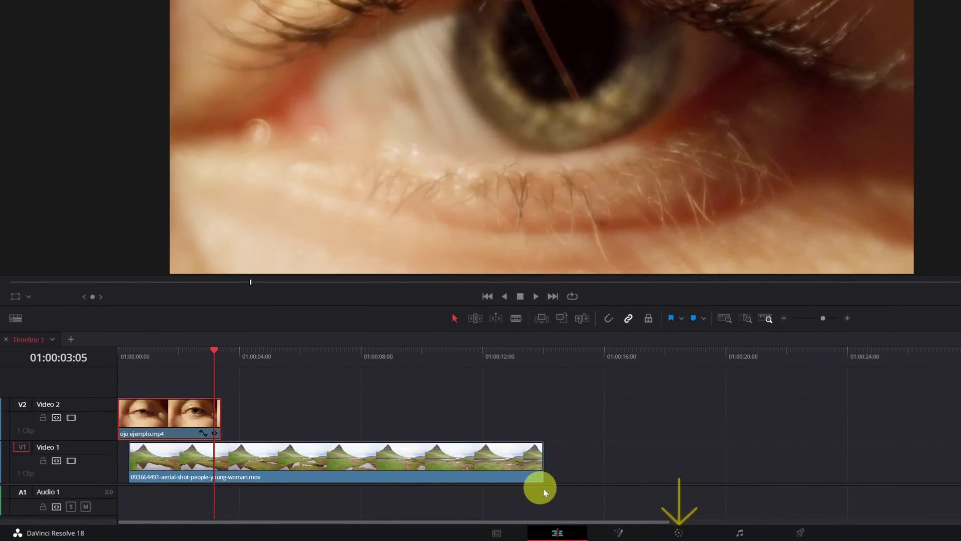
left_click(680, 535)
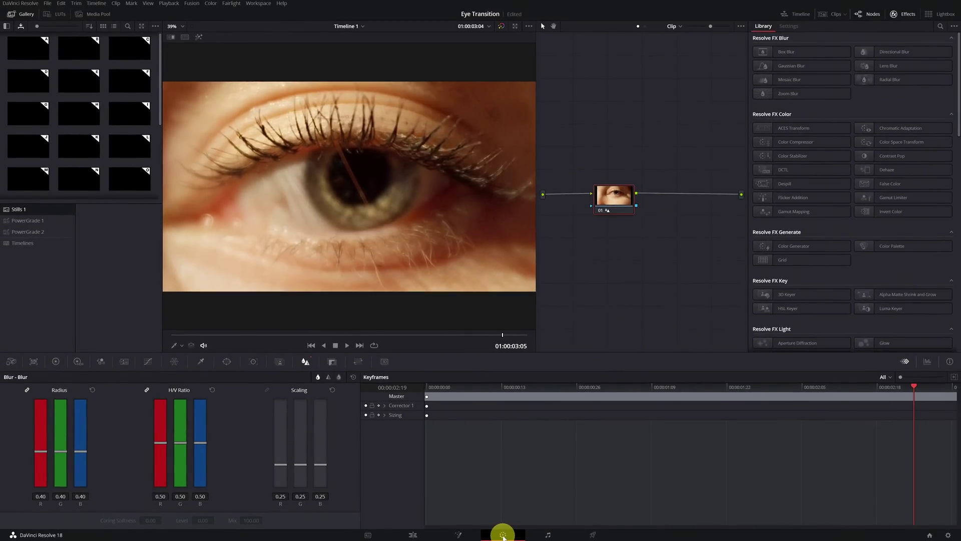
left_click_drag(253, 334, 143, 333)
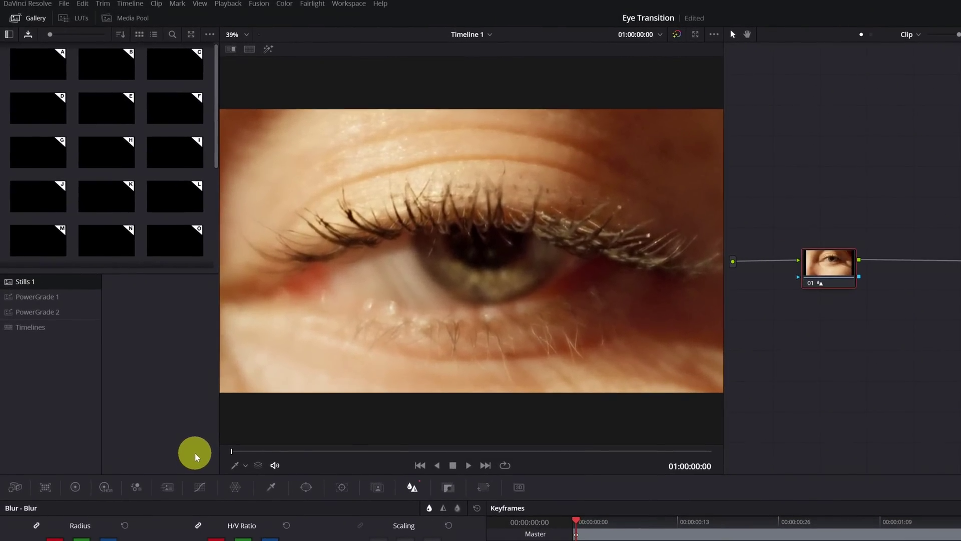
left_click_drag(232, 450, 509, 455)
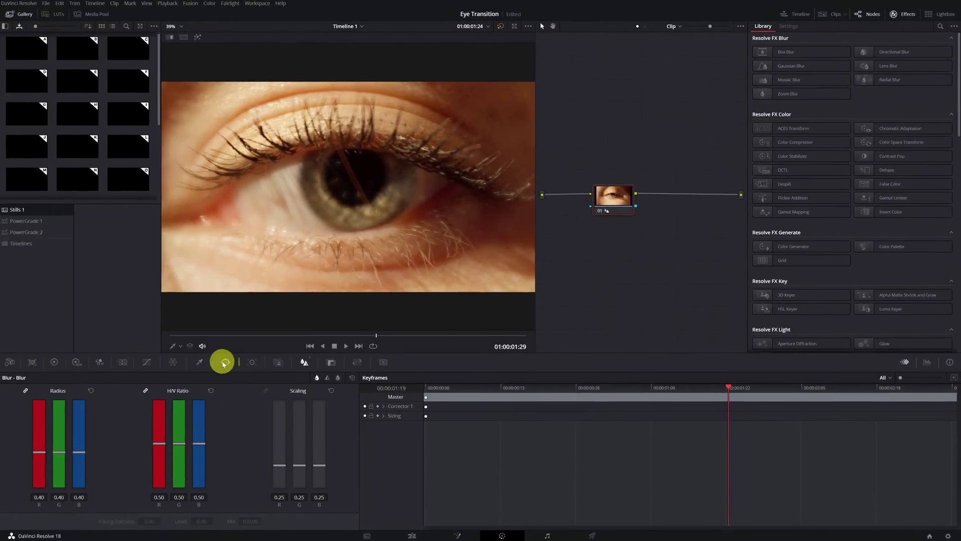
Add a Circle power window to the eye clip and hide the Gallery.
left_click(223, 363)
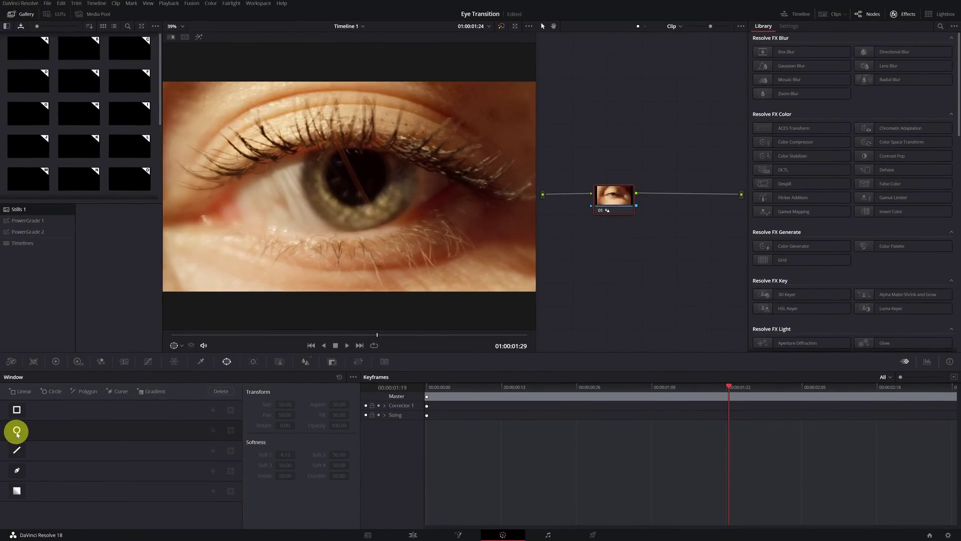
left_click(17, 431)
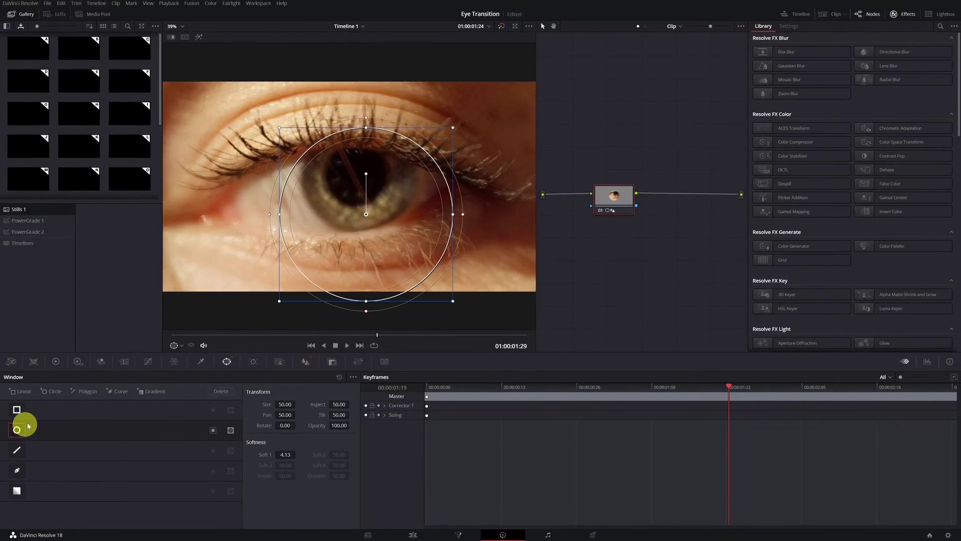
left_click(24, 16)
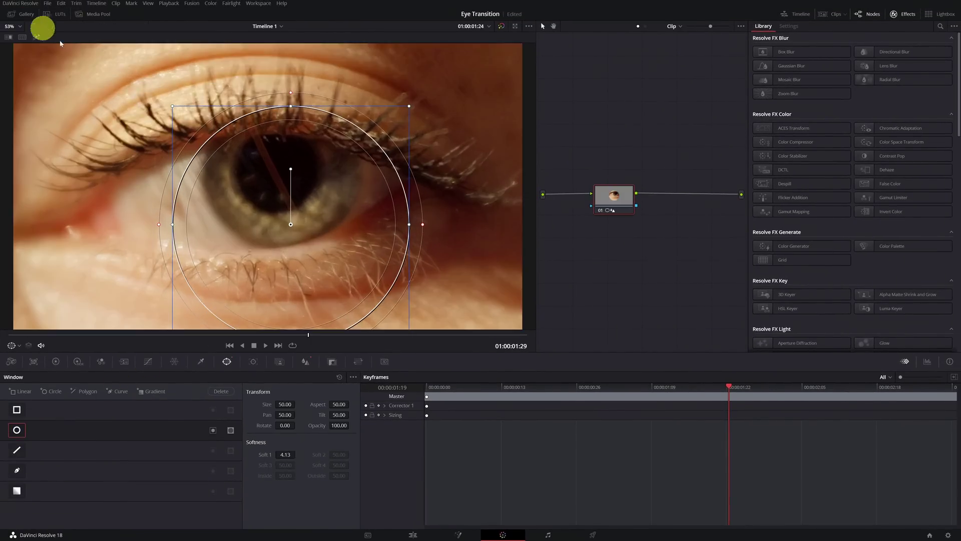
scroll(240, 179, "down", 1)
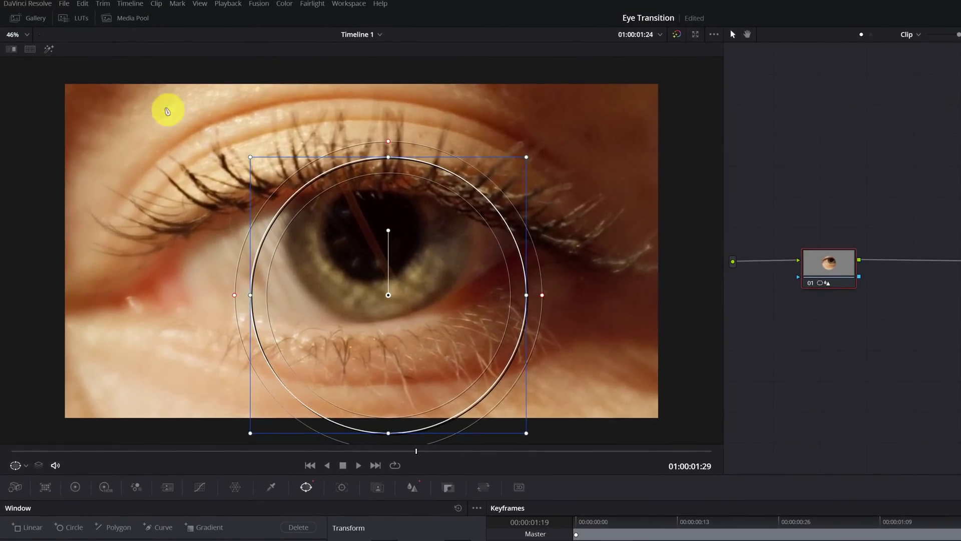
Centre the circle over the iris using Highlight view, then turn Highlight off.
left_click(48, 49)
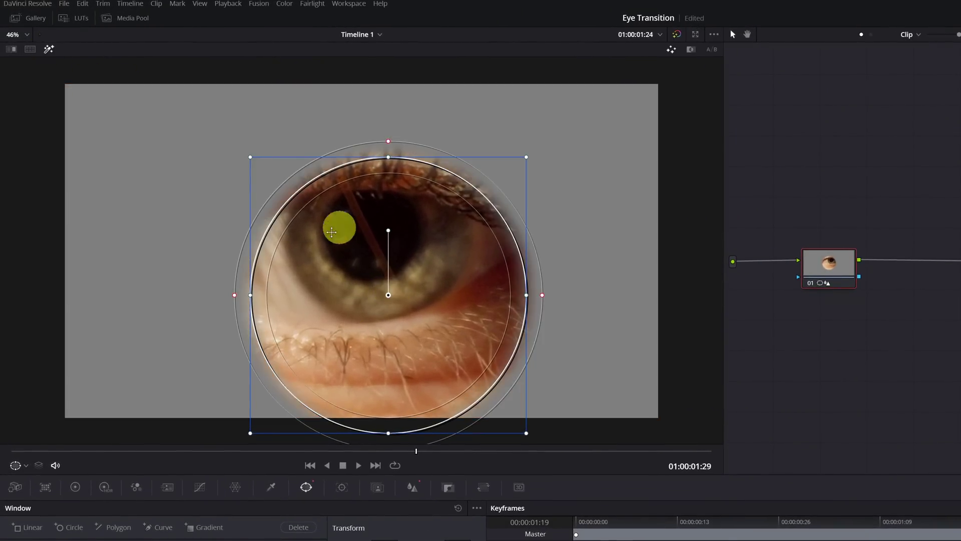
left_click_drag(362, 273, 380, 230)
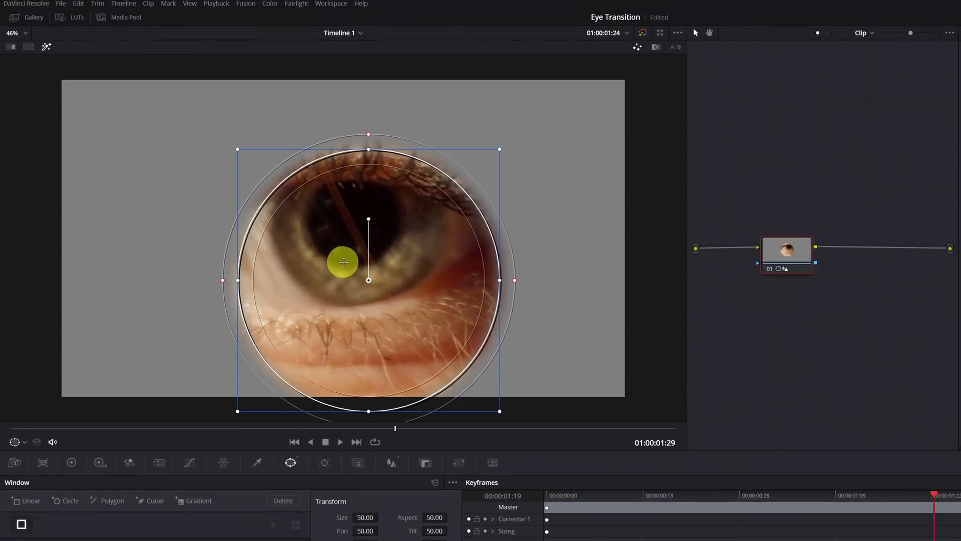
left_click_drag(282, 171, 271, 171)
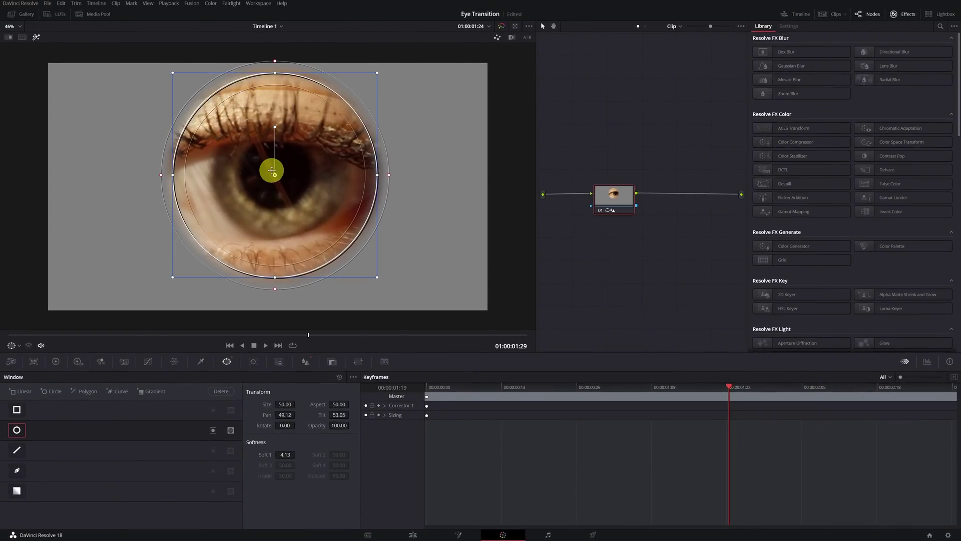
left_click(38, 37)
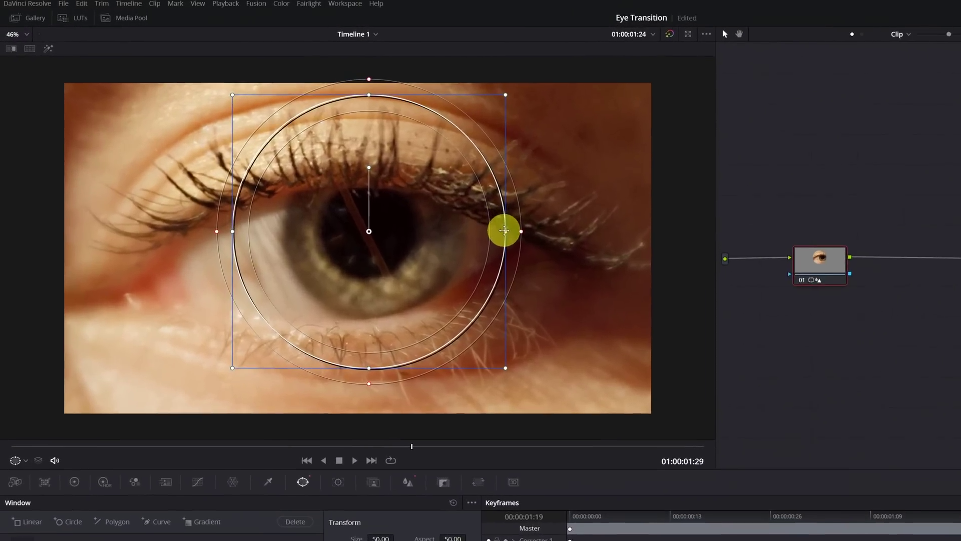
Reshape the circle tightly around the pupil and feather its edge to about 0.81 softness.
left_click_drag(514, 238, 426, 244)
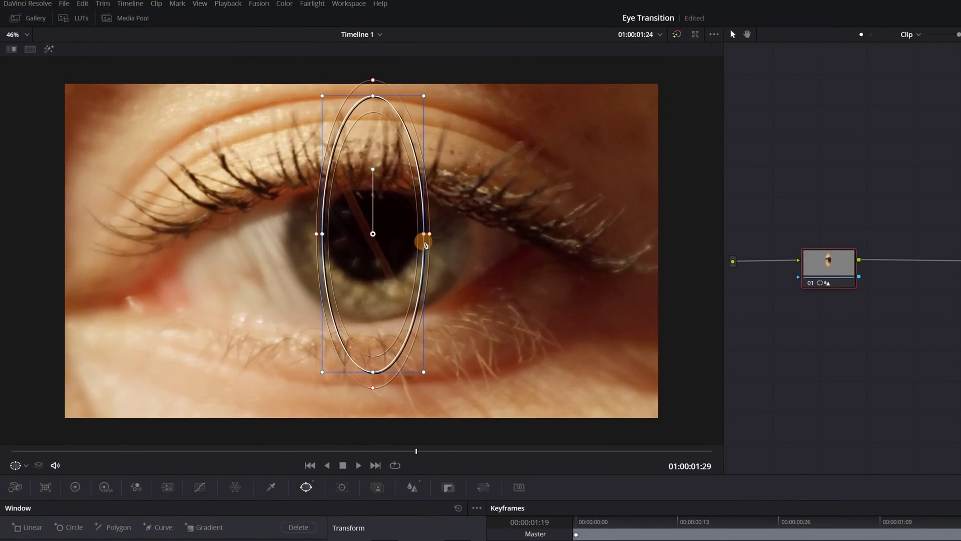
left_click_drag(371, 369, 368, 279)
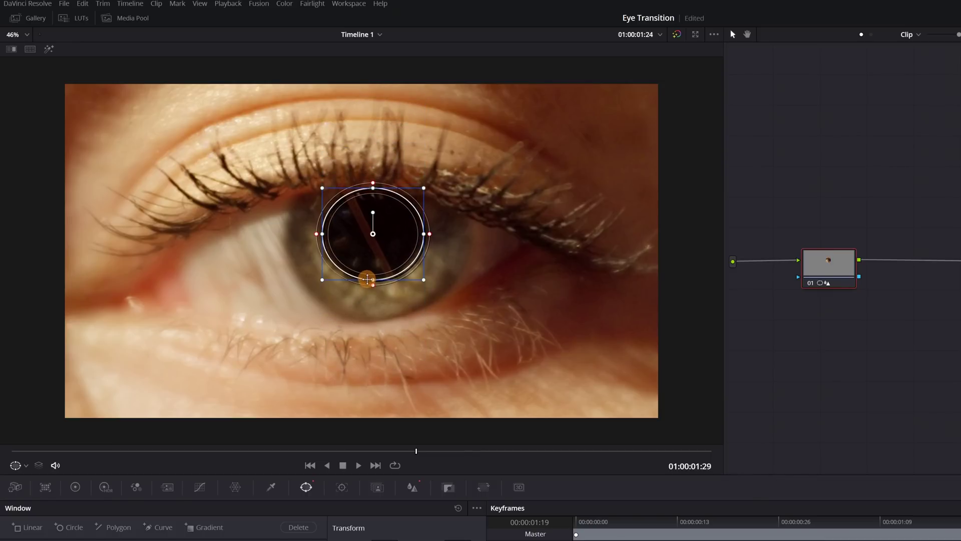
scroll(400, 217, "up", 4)
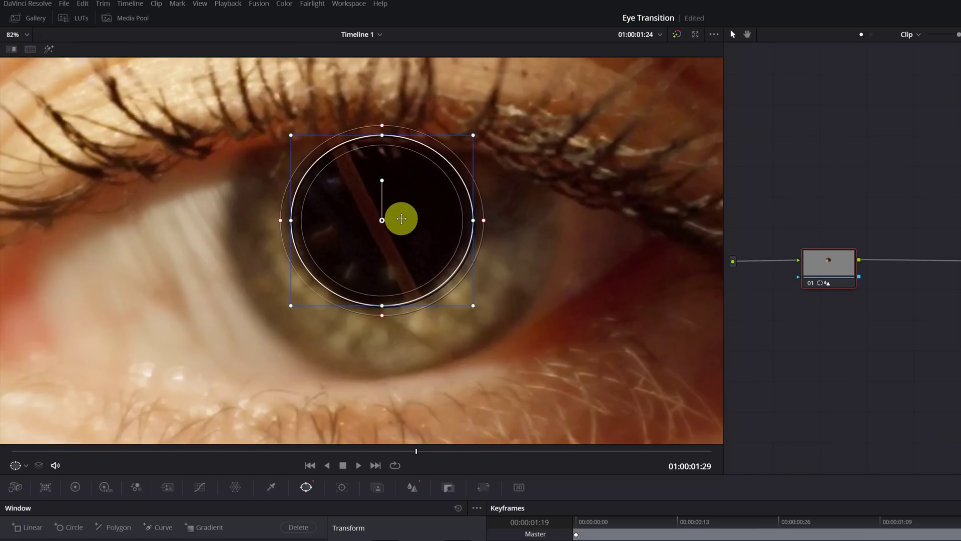
left_click_drag(382, 220, 377, 219)
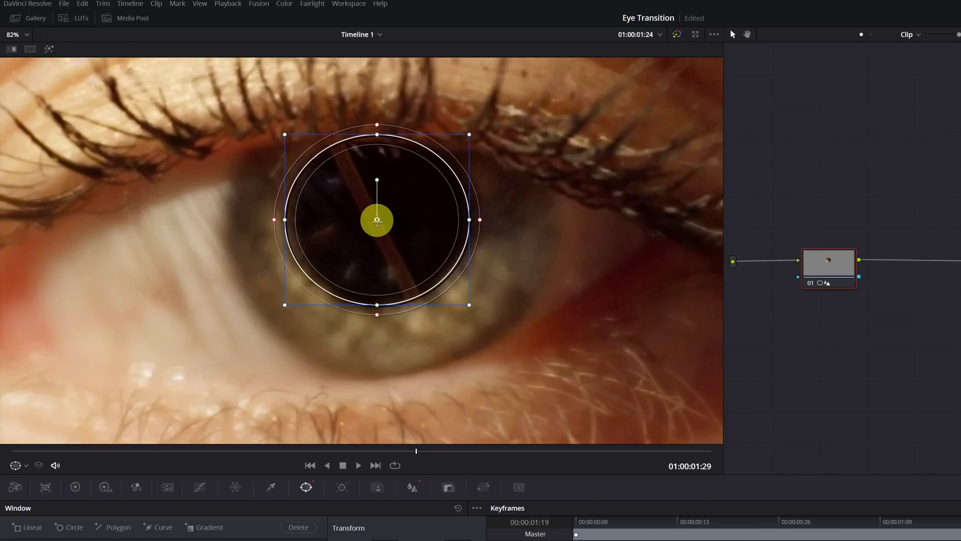
mouse_move(379, 319)
left_mouse_down()
mouse_move(379, 326)
mouse_move(379, 309)
left_mouse_up()
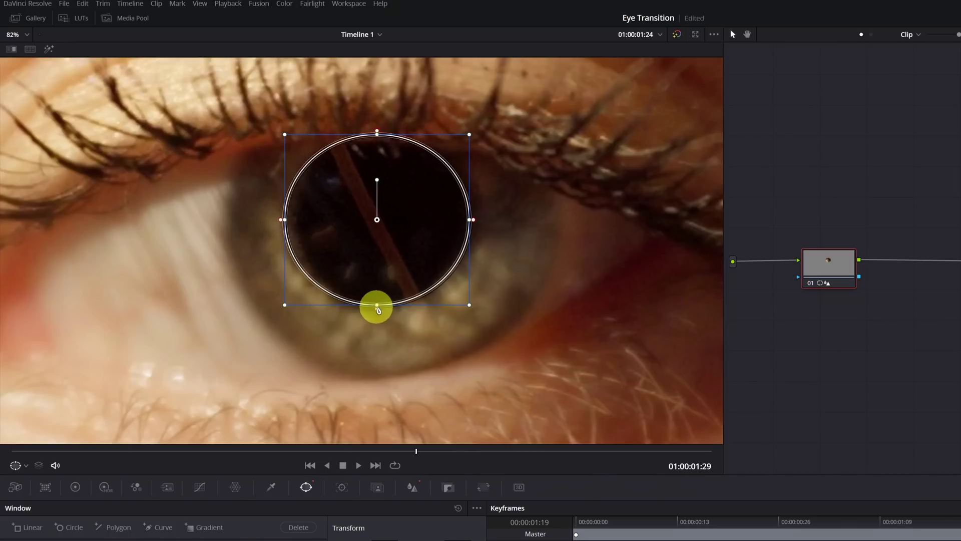
scroll(378, 308, "down", 3)
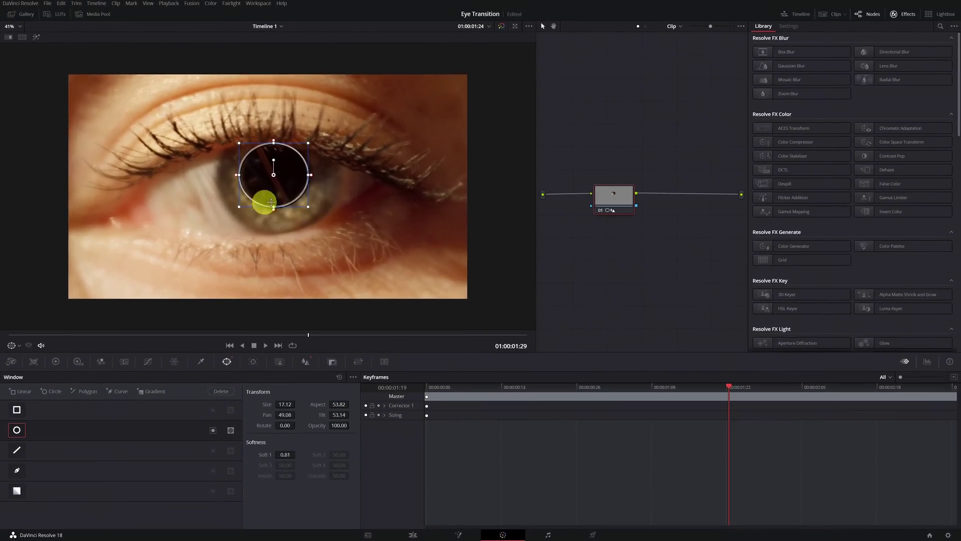
Go back to the clip's first frame and play forward a few frames.
left_click_drag(308, 336, 9, 339)
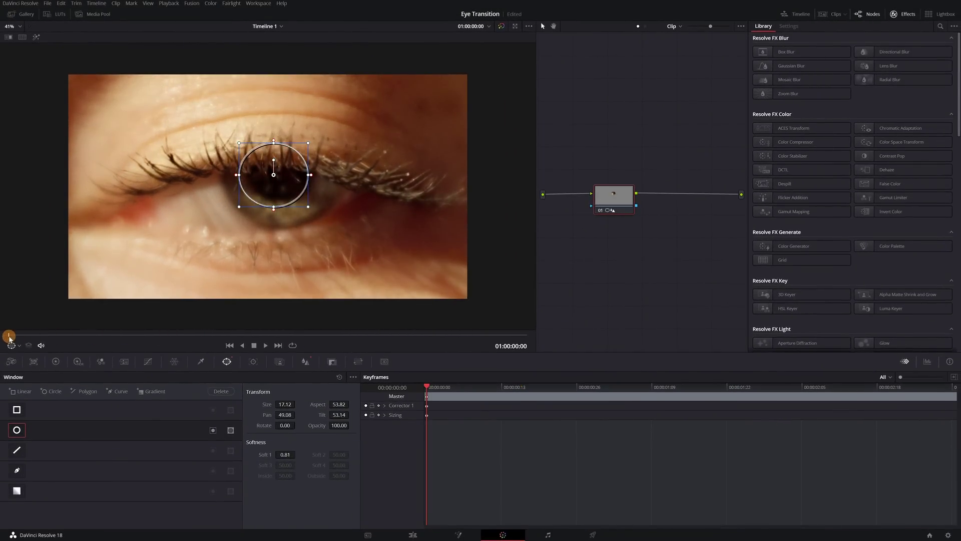
scroll(279, 170, "up", 3)
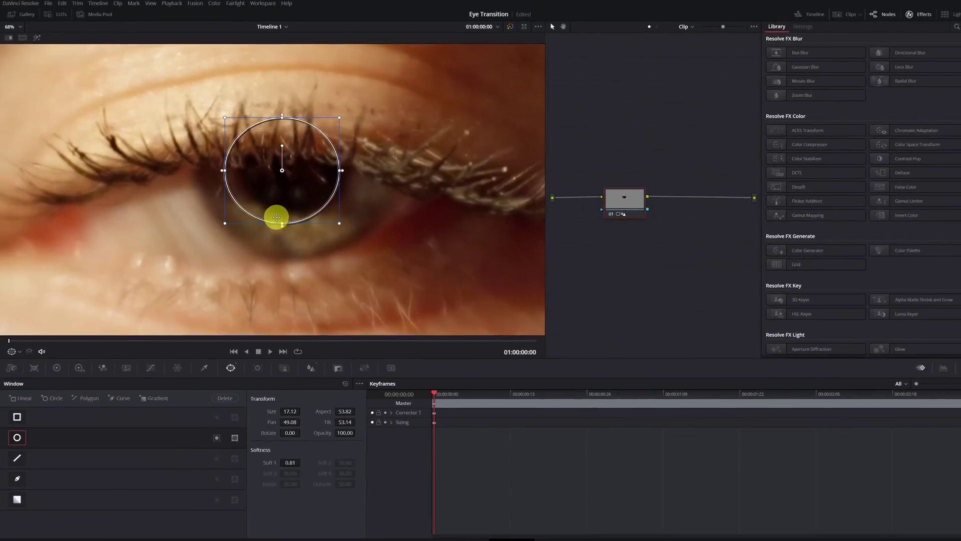
key("space")
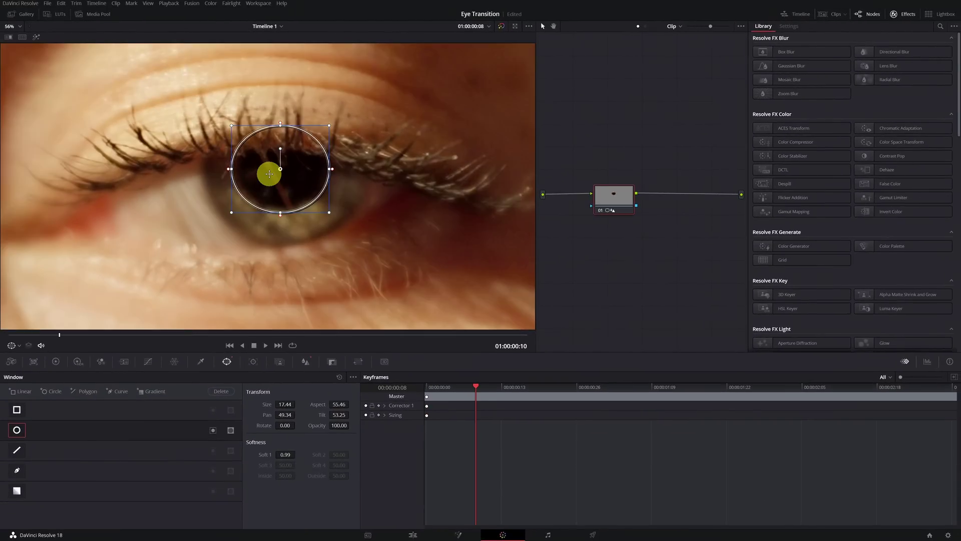
scroll(269, 174, "up", 3)
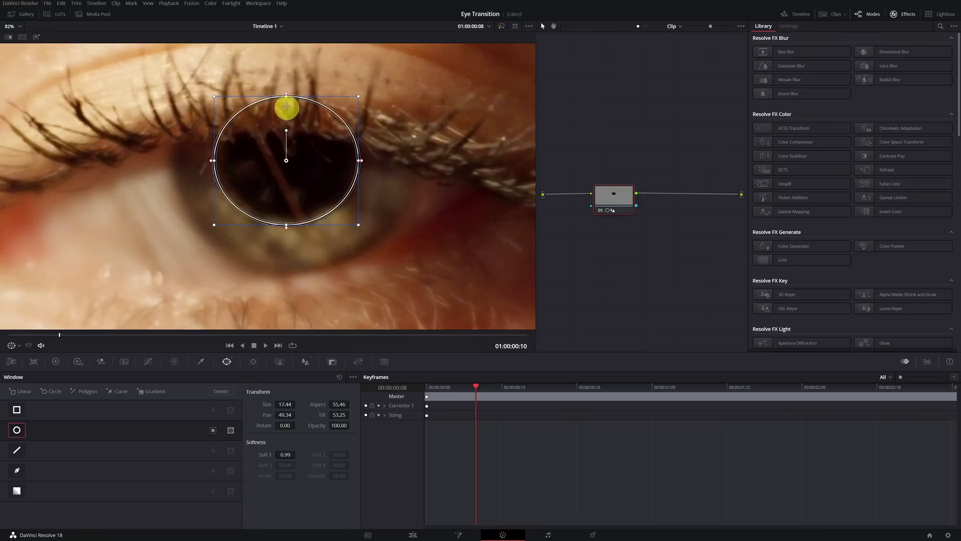
Flatten the window into a small ellipse inside the pupil (size 4.92, aspect 80.31) and open the Tracker.
left_click_drag(286, 96, 284, 134)
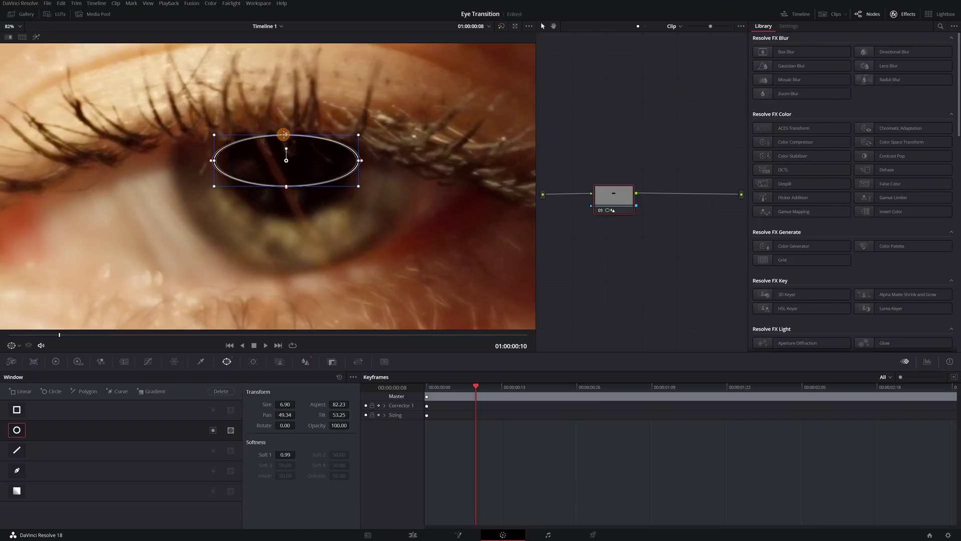
left_click_drag(356, 156, 288, 216)
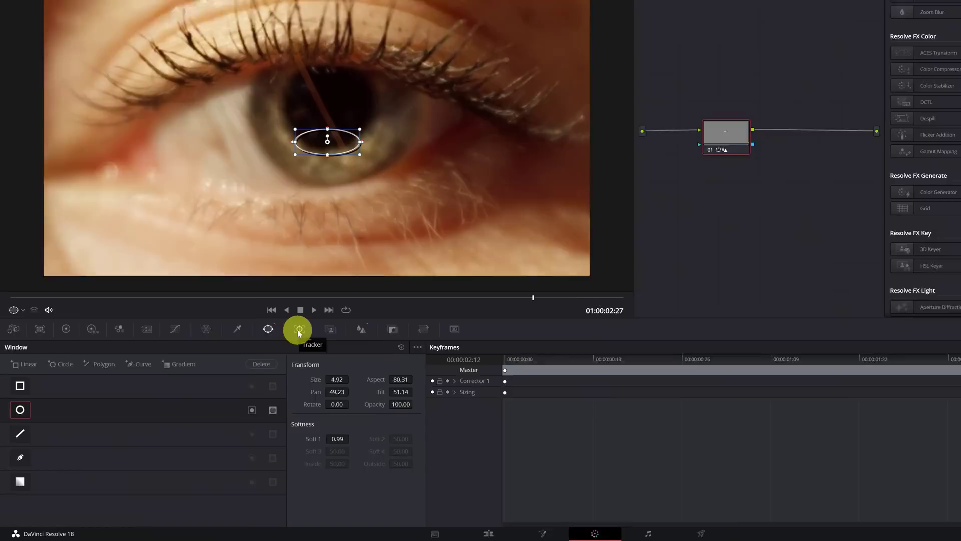
left_click(253, 363)
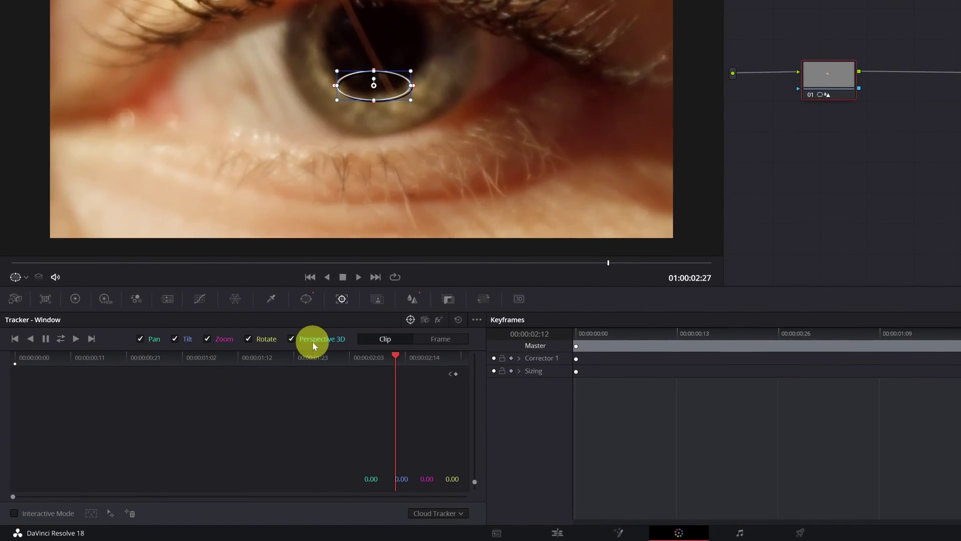
Track the window forward and backward with Perspective 3D off, then check near the clip's end.
left_click(290, 340)
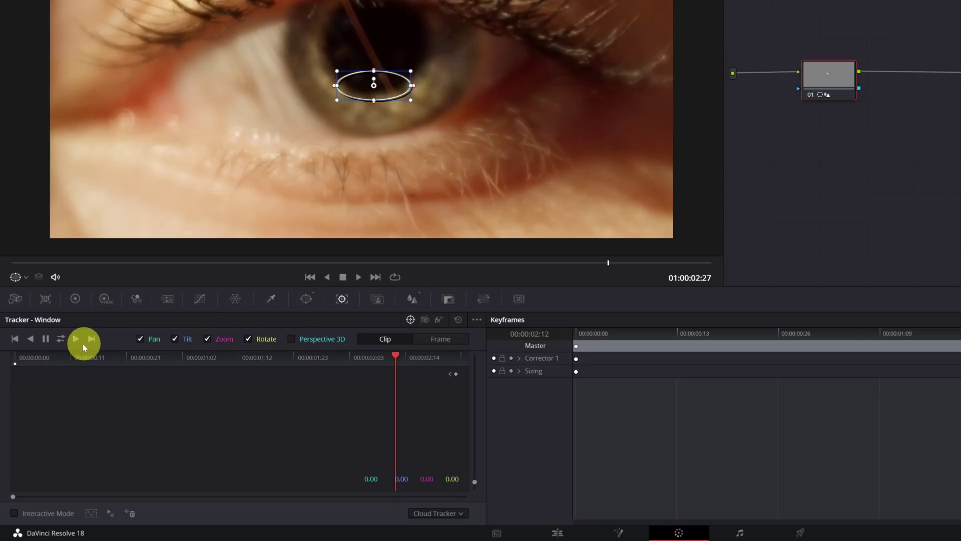
left_click(61, 340)
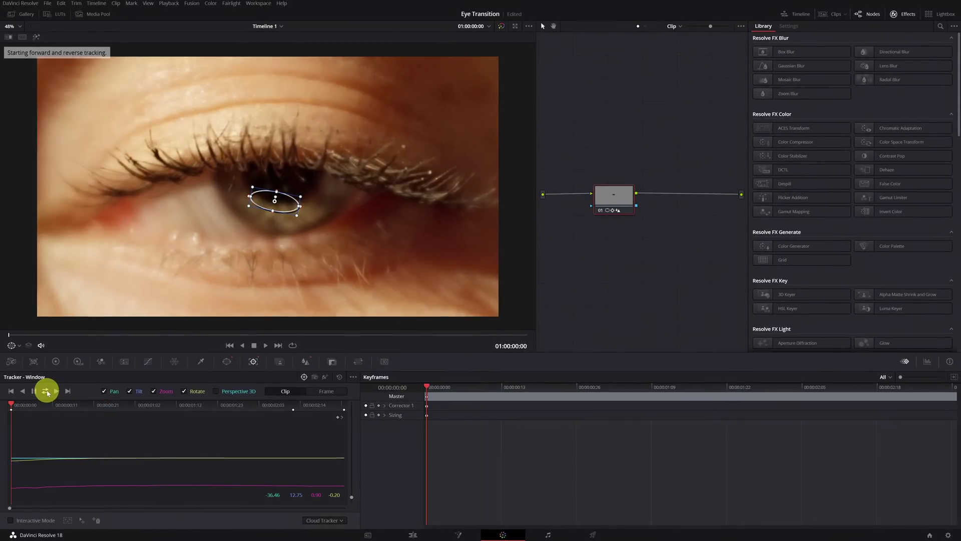
left_click_drag(27, 407, 294, 417)
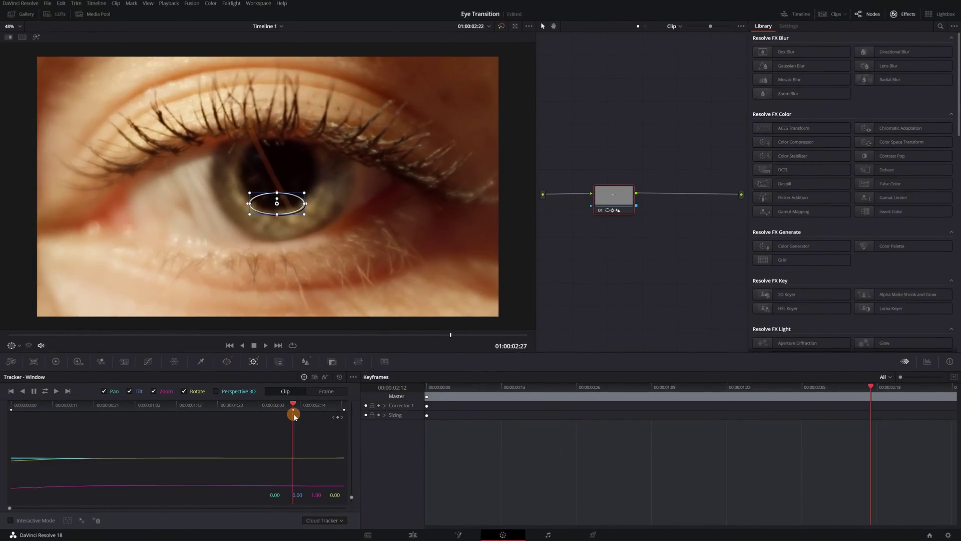
scroll(295, 170, "up", 4)
Enlarge the ellipse into a circle covering the pupil and track it forward a few frames.
mouse_move(281, 200)
left_mouse_down()
mouse_move(282, 161)
mouse_move(286, 217)
left_mouse_up()
left_click_drag(335, 162, 350, 164)
left_click_drag(286, 217, 284, 229)
left_click_drag(353, 163, 353, 163)
key("ctrl+t")
scroll(296, 143, "up", 1)
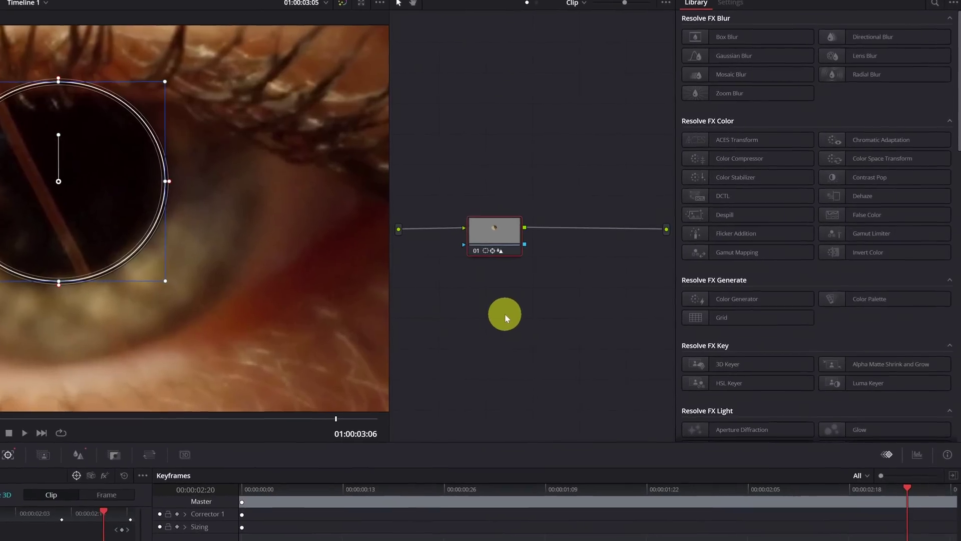
Add an alpha output to the node graph and connect the node's key output to it.
right_click(525, 307)
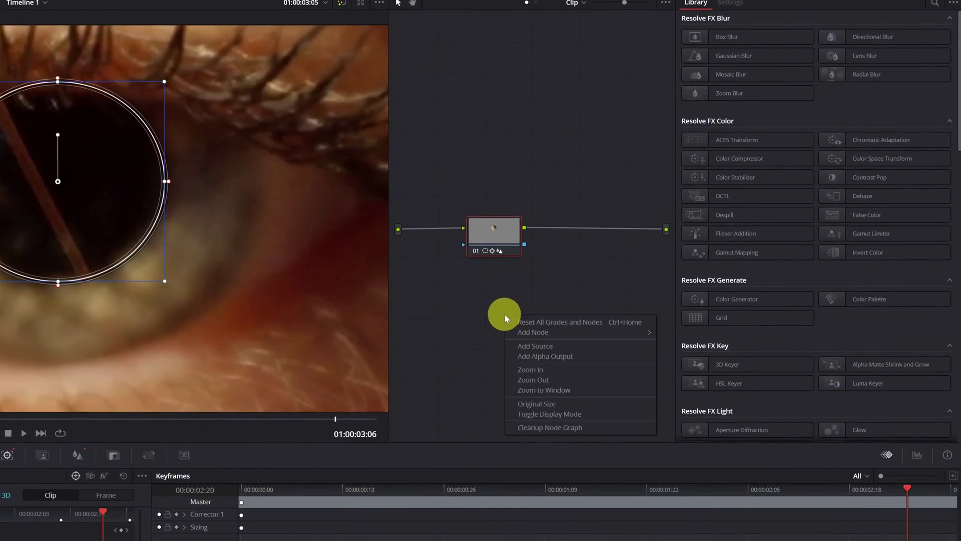
left_click(546, 356)
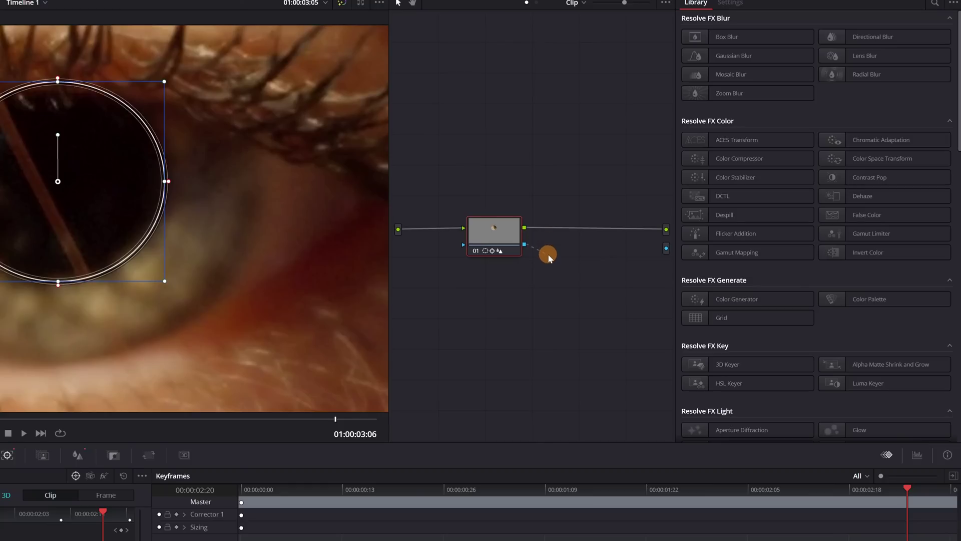
left_click_drag(668, 247, 666, 246)
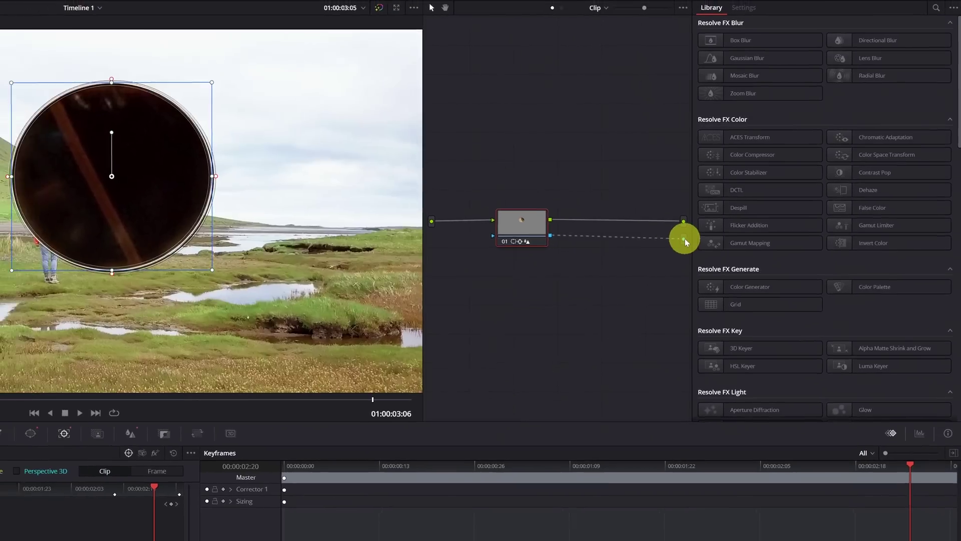
scroll(294, 165, "down", 5)
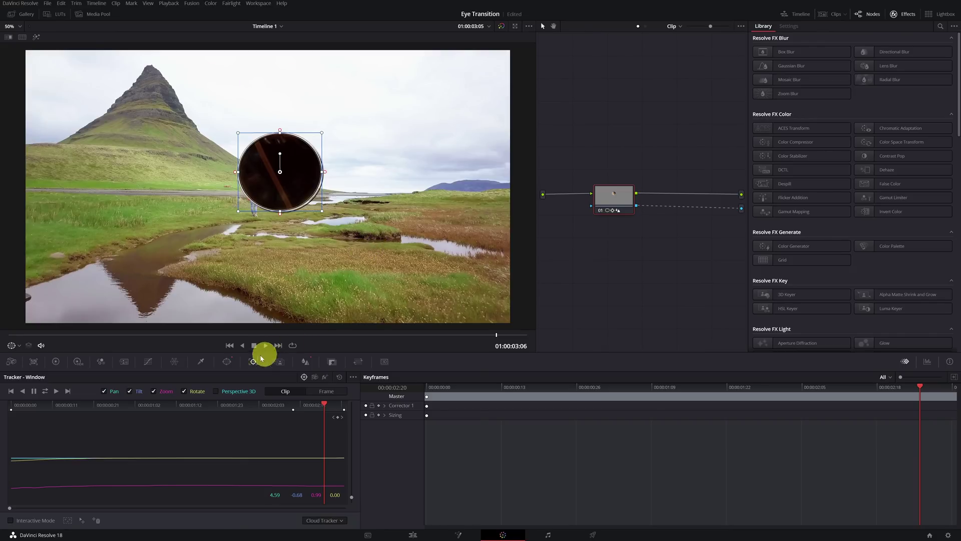
Invert the circle window and set the viewer window overlay to Off.
left_click(227, 361)
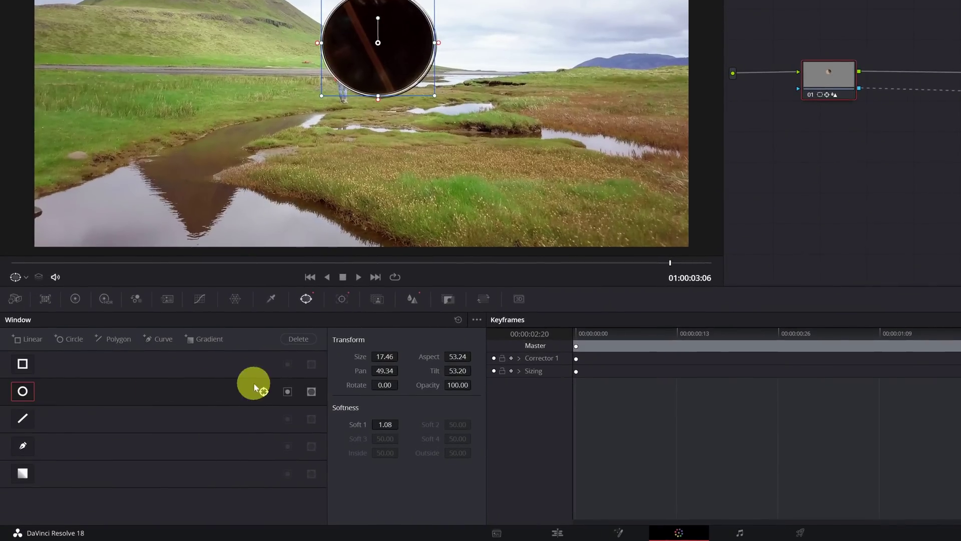
left_click(288, 394)
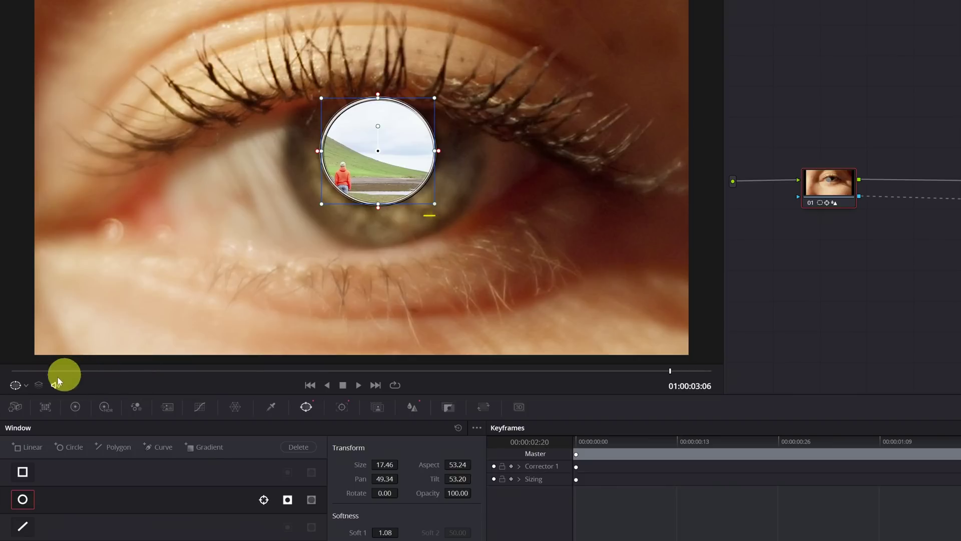
left_click(25, 386)
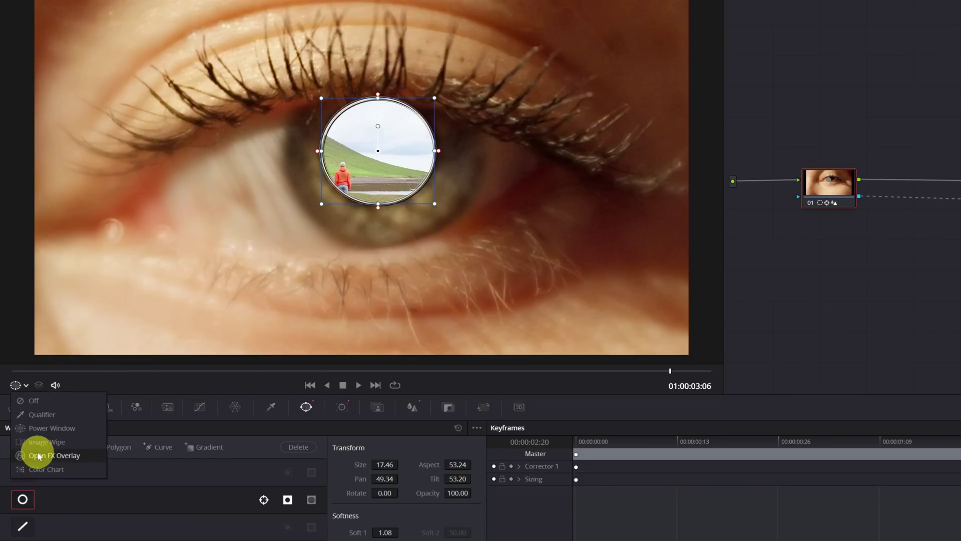
left_click(35, 401)
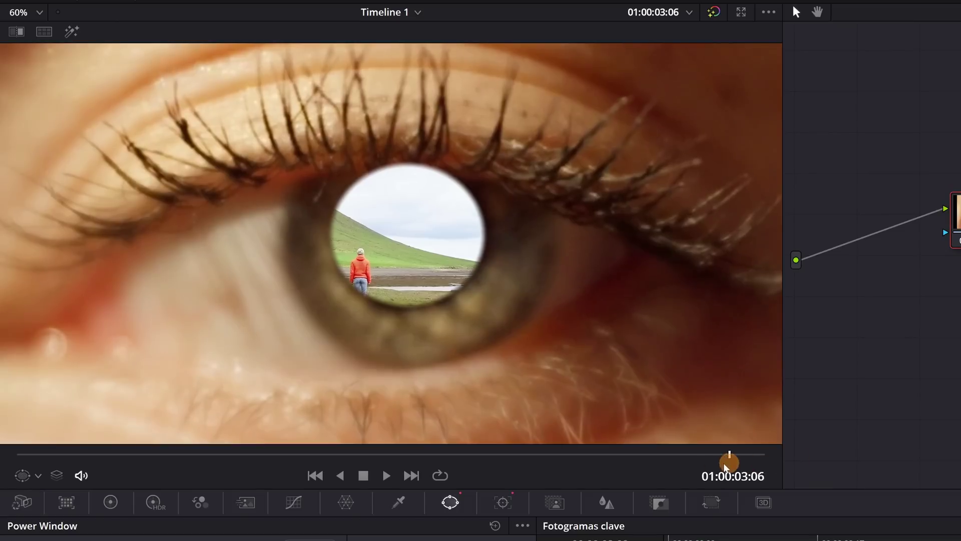
left_click_drag(502, 335, 151, 335)
Scrub back to around 01:00:00:05, where the pupil is still a solid black disc.
left_click_drag(223, 453, 14, 461)
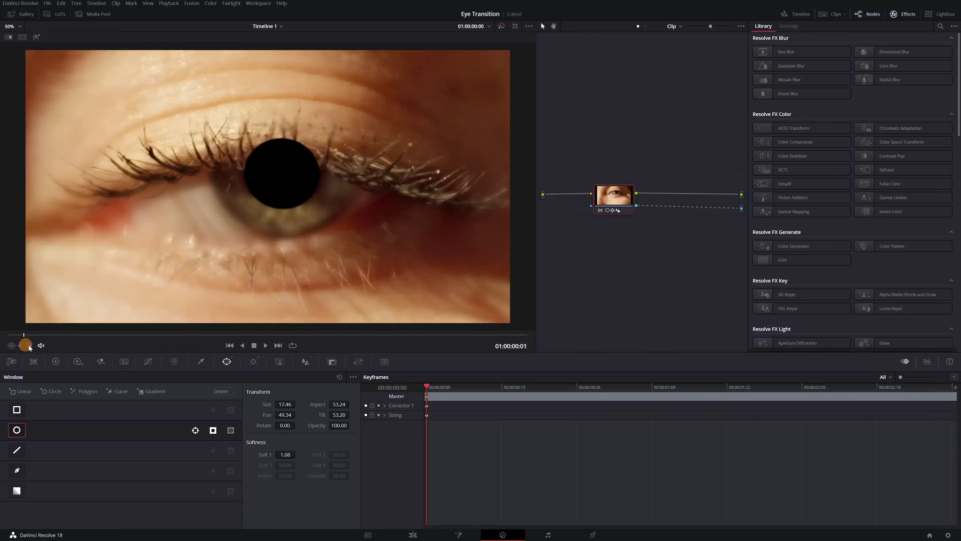
mouse_move(26, 340)
left_mouse_down()
mouse_move(122, 337)
mouse_move(33, 345)
left_mouse_up()
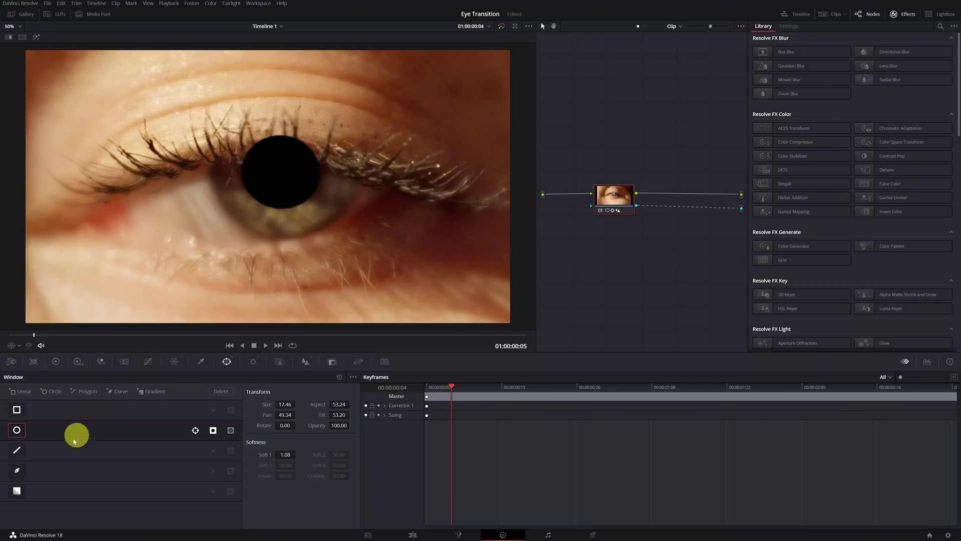
Draw a closed curve window tracing the upper eyelid across the pupil and around the lashes.
left_click(16, 471)
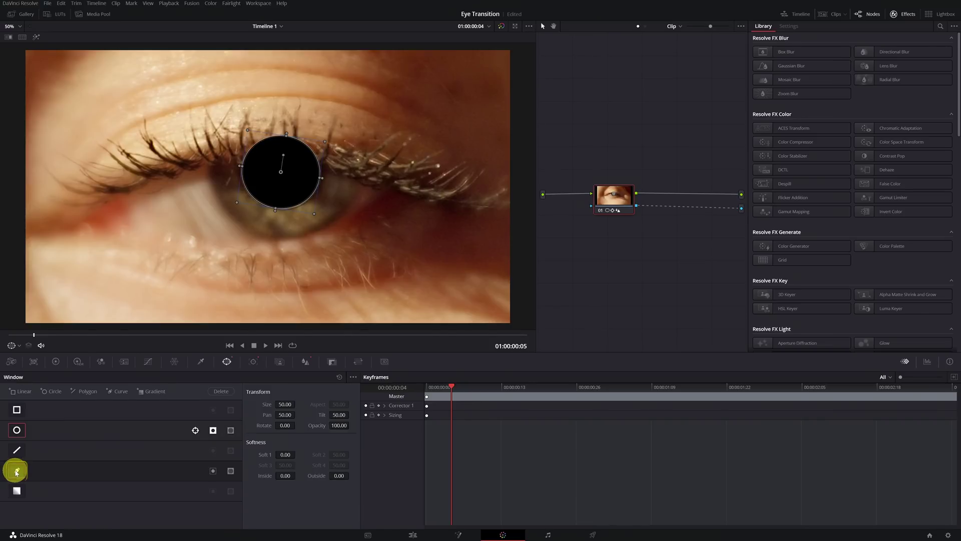
scroll(213, 163, "up", 5)
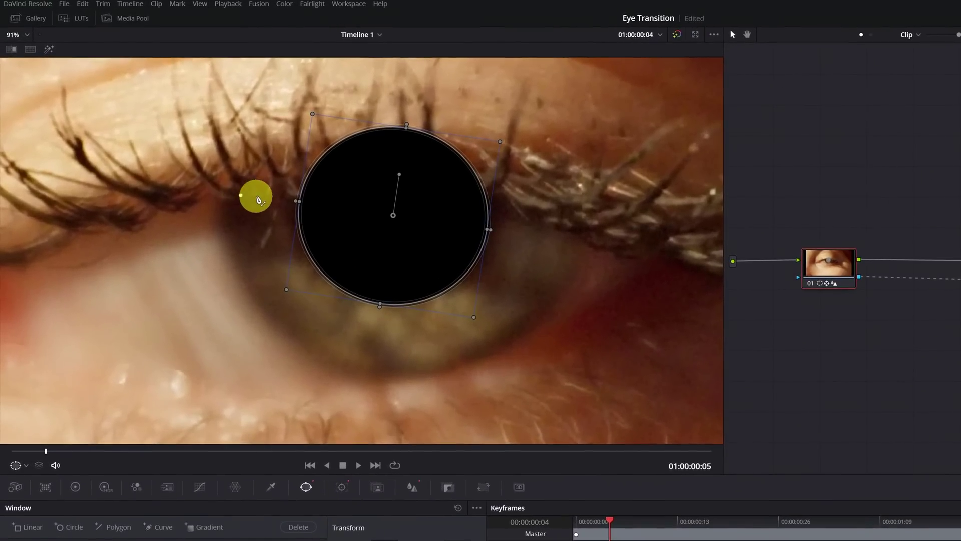
left_click(263, 197)
left_click(283, 198)
left_click(313, 200)
left_click(359, 198)
left_click(440, 206)
left_click(472, 211)
left_click(559, 229)
left_click(623, 164)
left_click(572, 132)
left_click(446, 115)
left_click(314, 105)
left_click(234, 128)
left_click(224, 171)
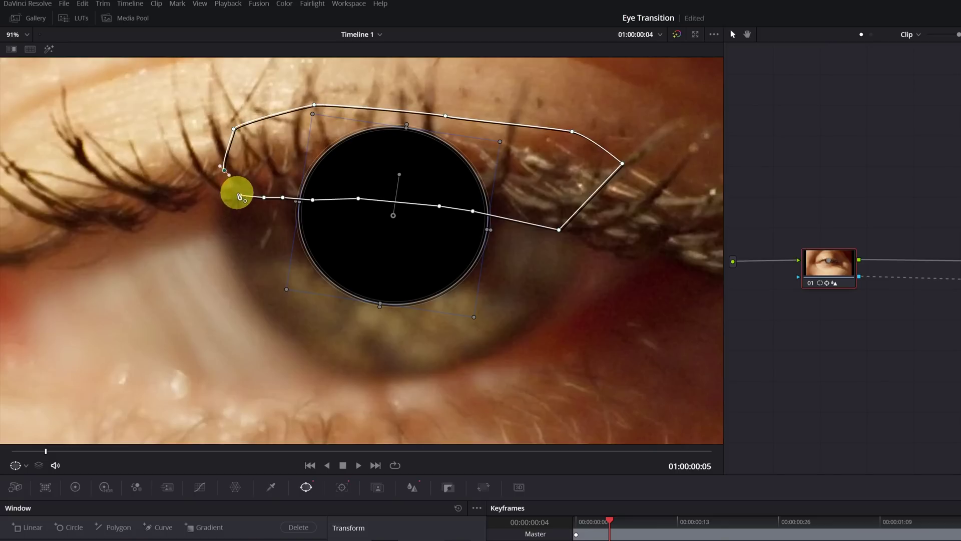
left_click(241, 196)
Refine the curve by pulling lash-line points up and adding a point on its lower edge.
left_click_drag(440, 206, 415, 191)
left_click_drag(472, 211, 485, 201)
left_click(327, 196)
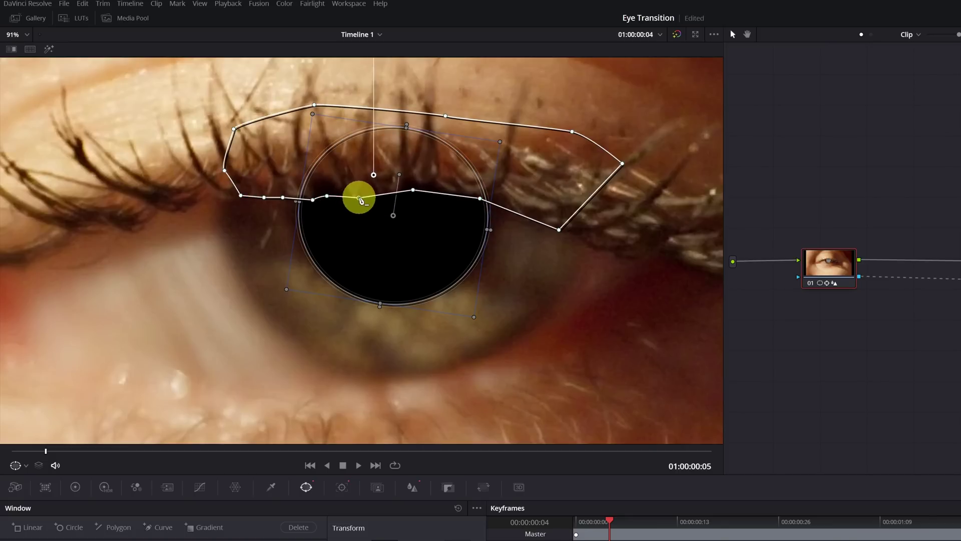
scroll(363, 196, "down", 4)
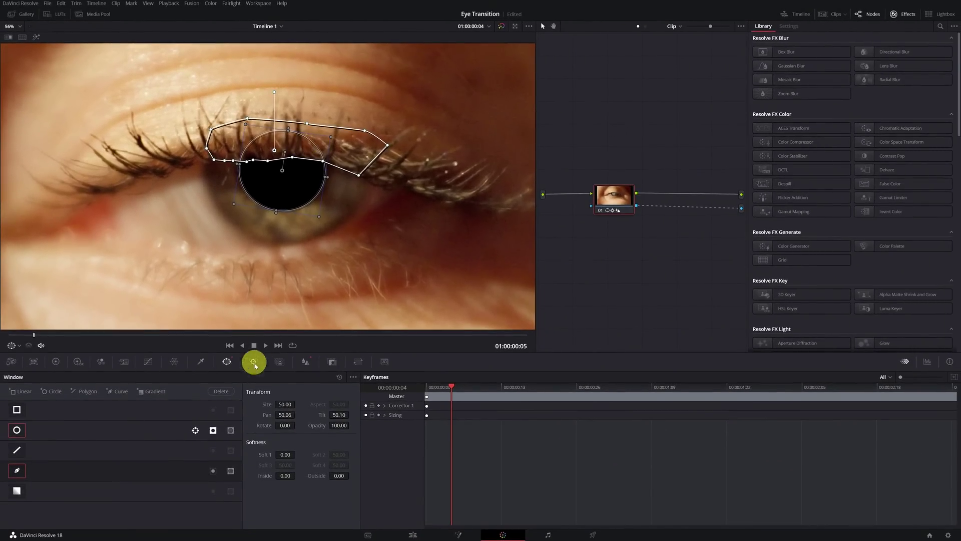
Select the eyelid curve window and track it forward and backward through the clip.
left_click(254, 361)
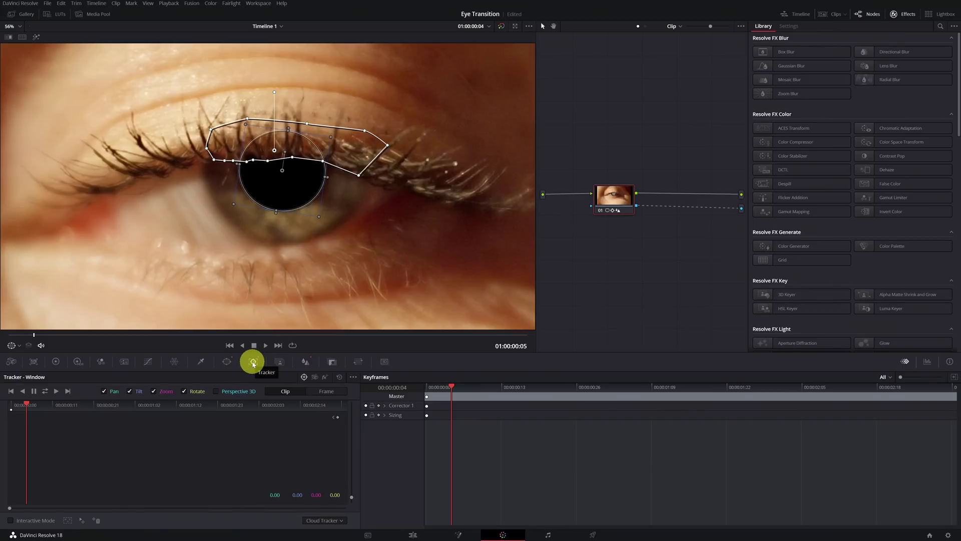
left_click(227, 362)
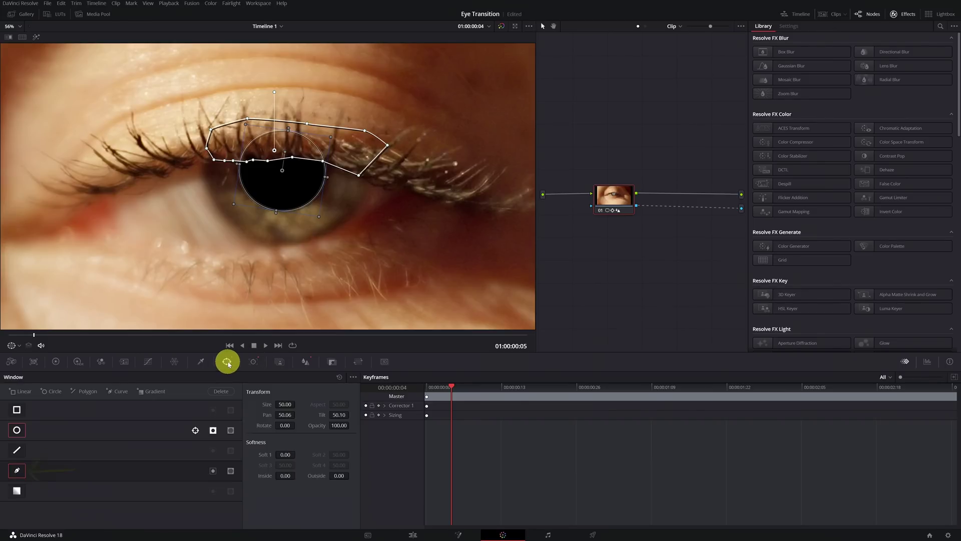
left_click(47, 431)
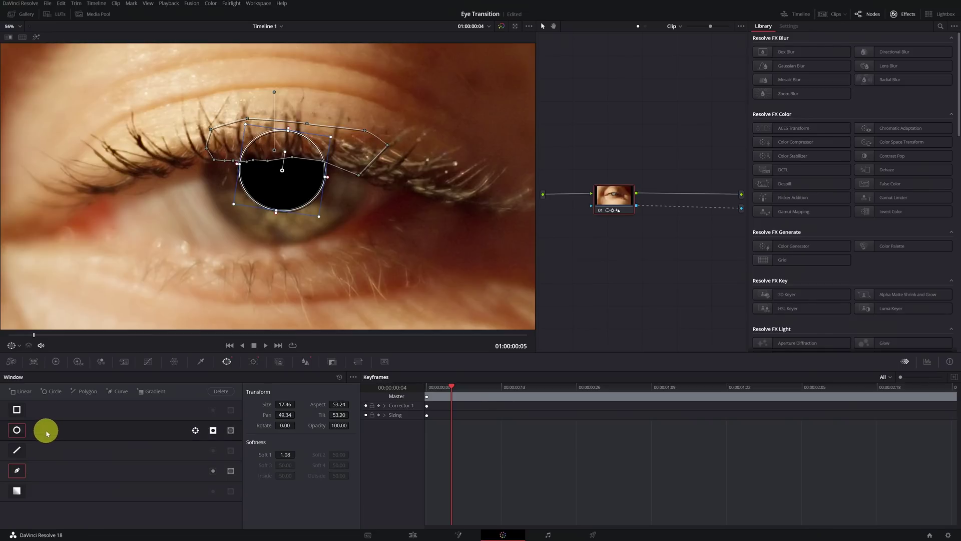
left_click(254, 361)
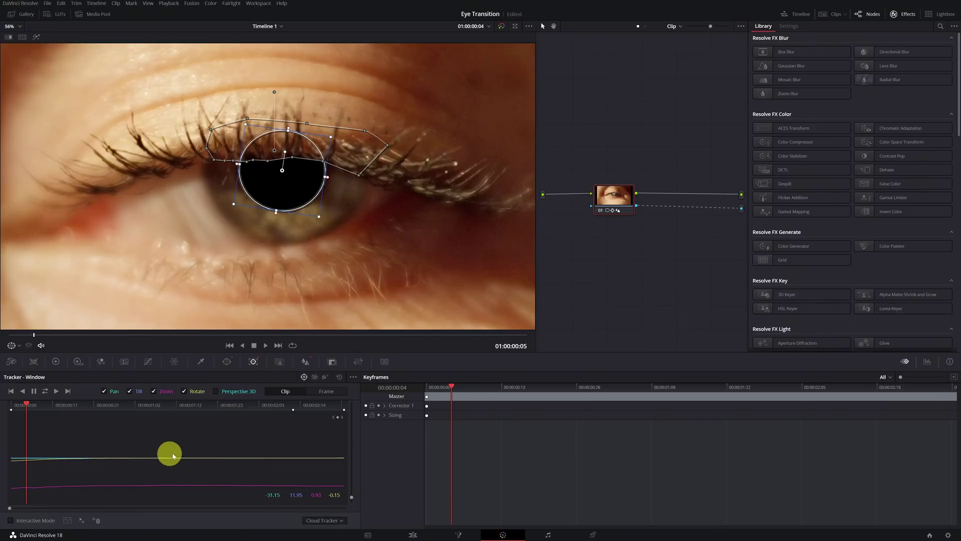
left_click(226, 362)
left_click(33, 471)
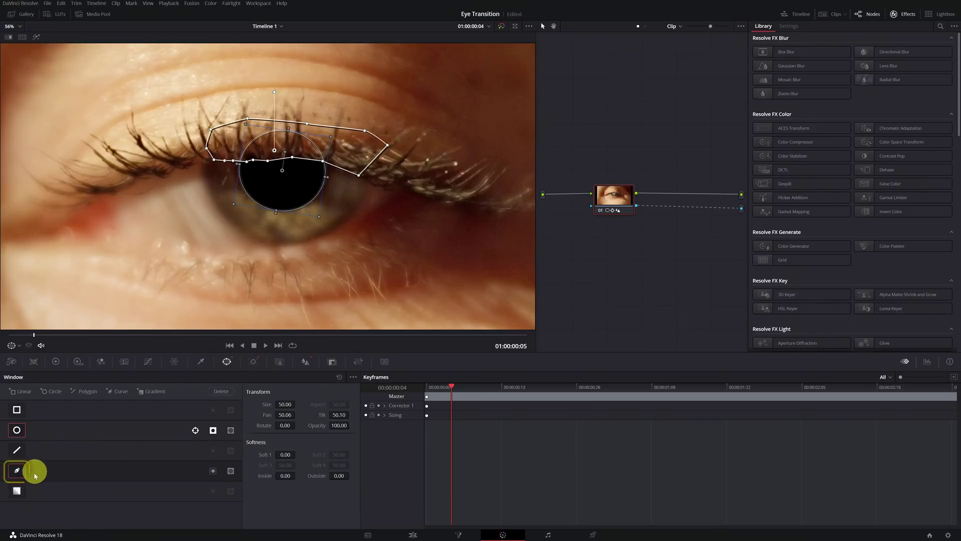
left_click(255, 361)
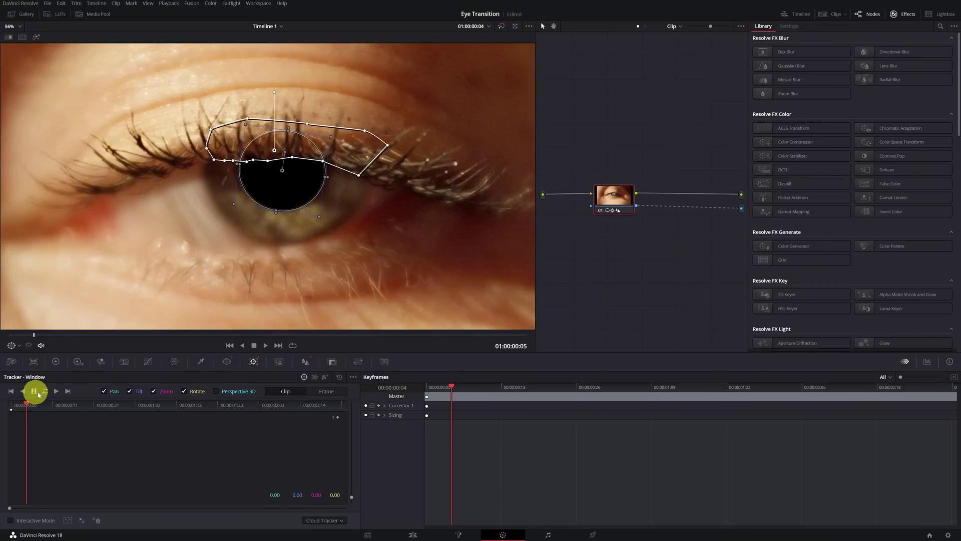
left_click(46, 392)
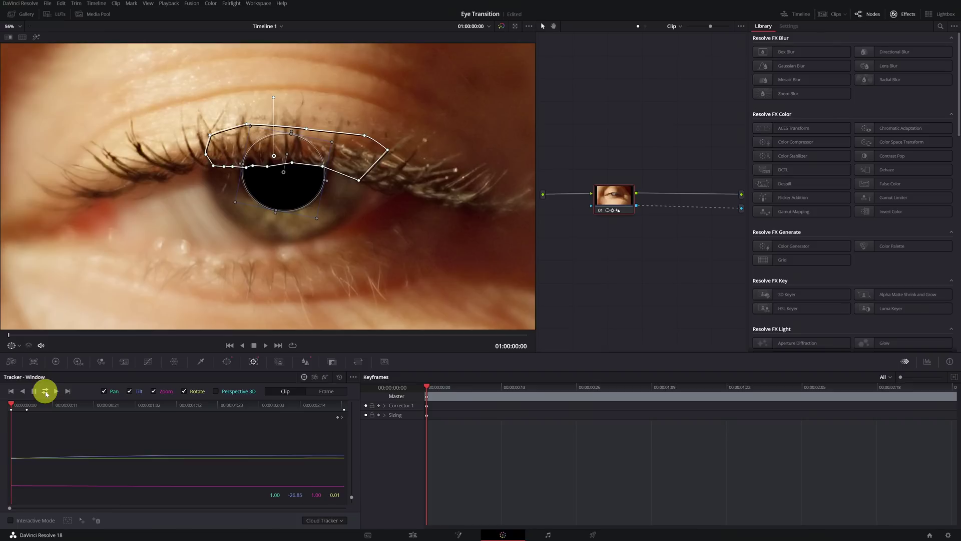
Check a later frame and pull curve points above the pupil upward to hug the eyelid.
left_click_drag(485, 337, 25, 328)
scroll(255, 172, "up", 2)
scroll(254, 173, "up", 3)
left_click_drag(266, 140, 275, 130)
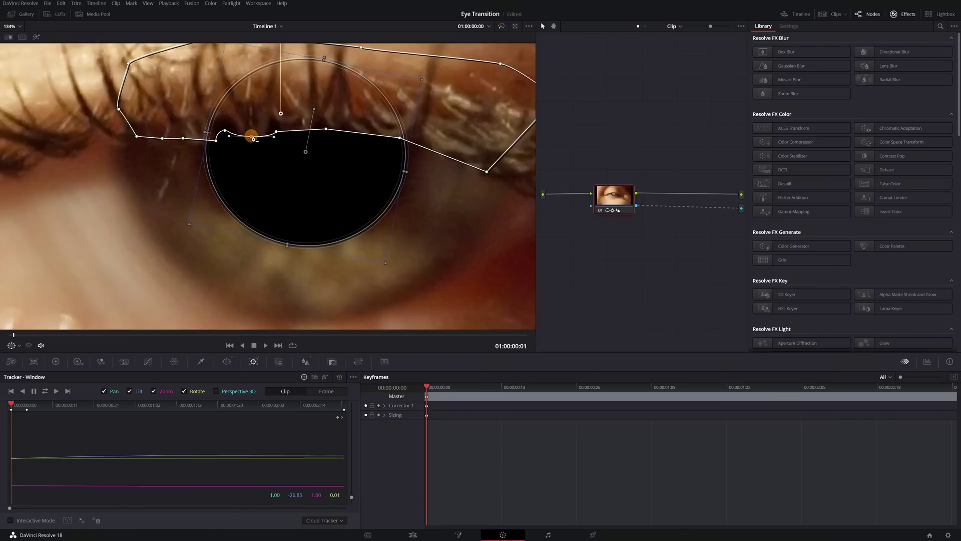
left_click_drag(223, 143, 222, 131)
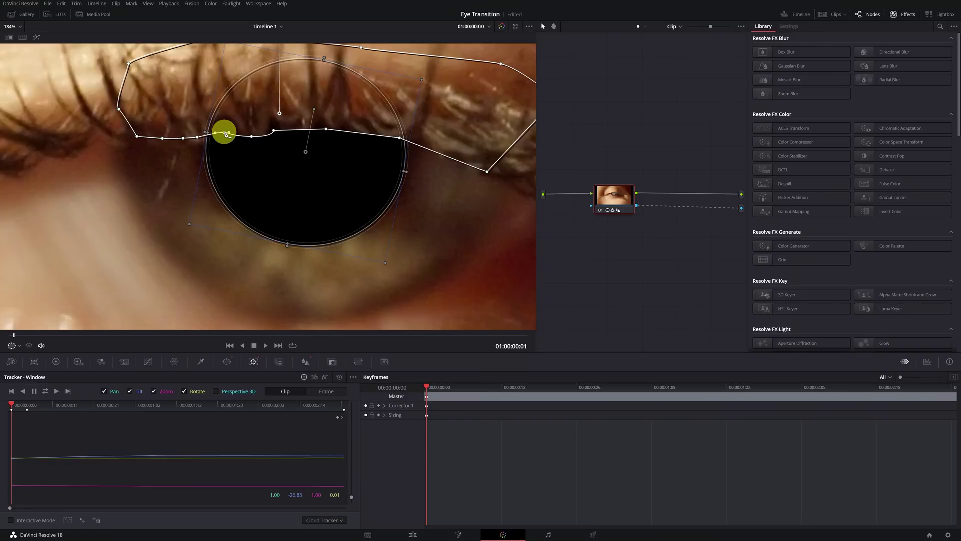
left_click_drag(225, 133, 225, 132)
left_click(11, 346)
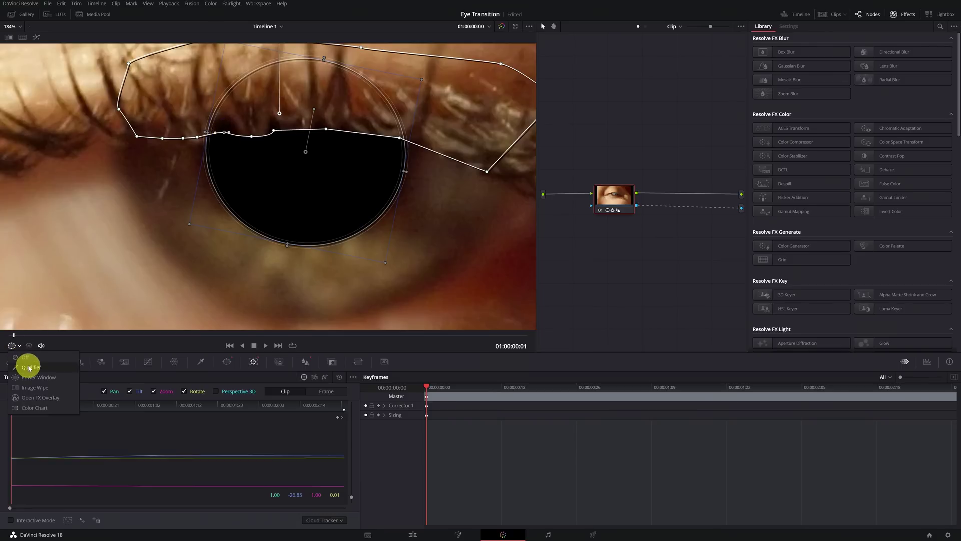
Turn off the viewer's window outlines and soften the curve window's edge to 1.16.
left_click(29, 360)
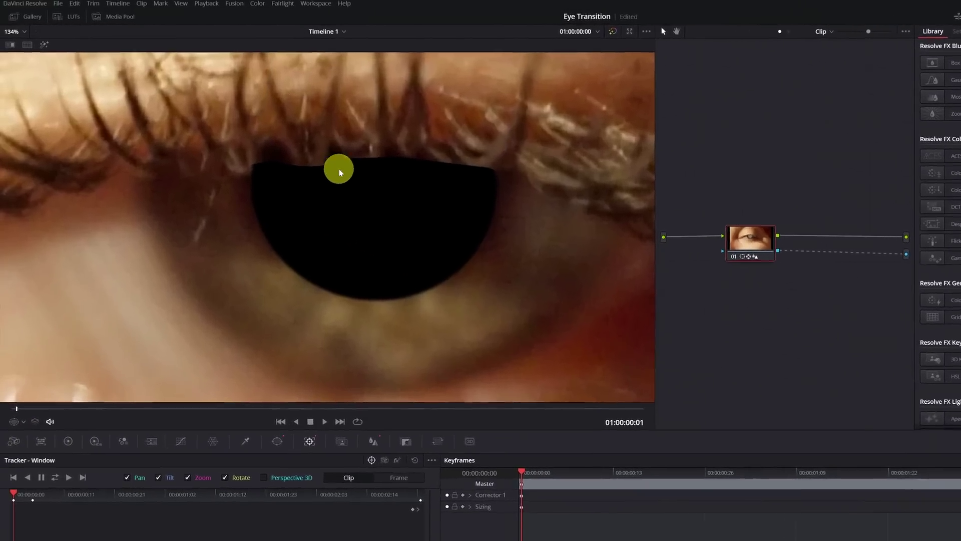
scroll(338, 189, "up", 4)
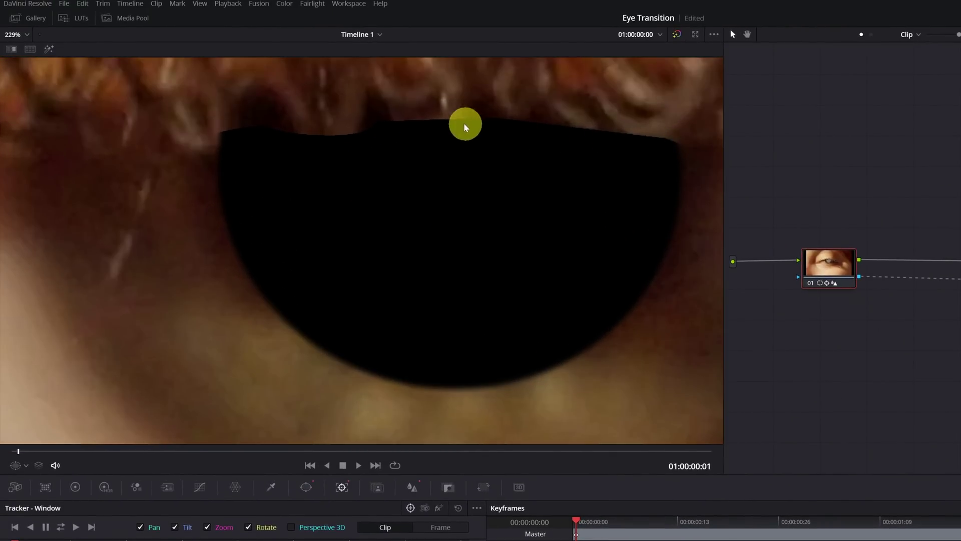
scroll(420, 125, "up", 2)
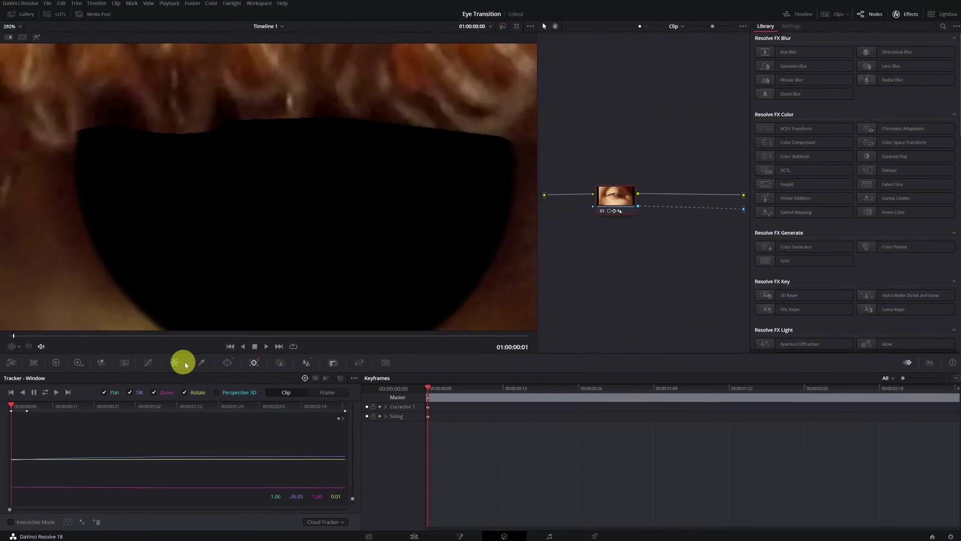
left_click(226, 363)
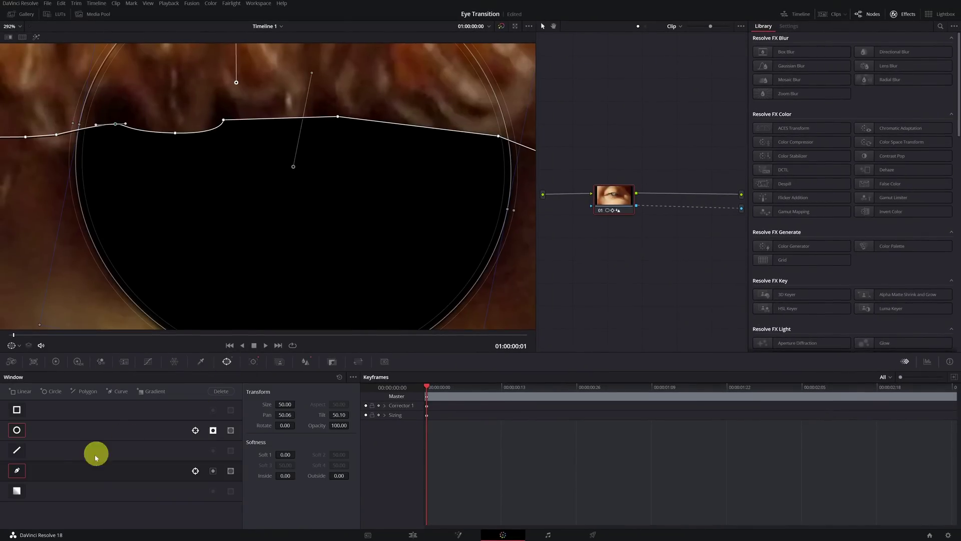
left_click(67, 472)
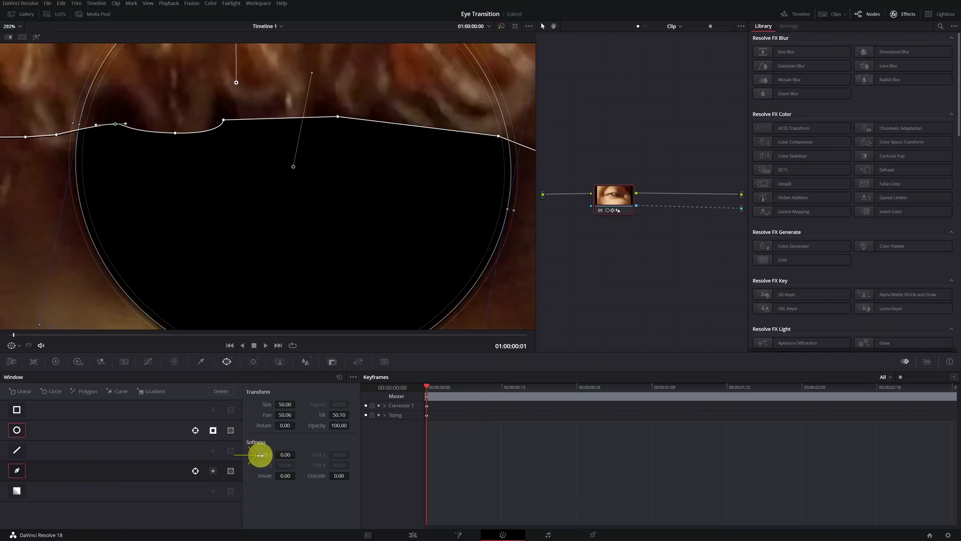
left_click_drag(285, 455, 252, 454)
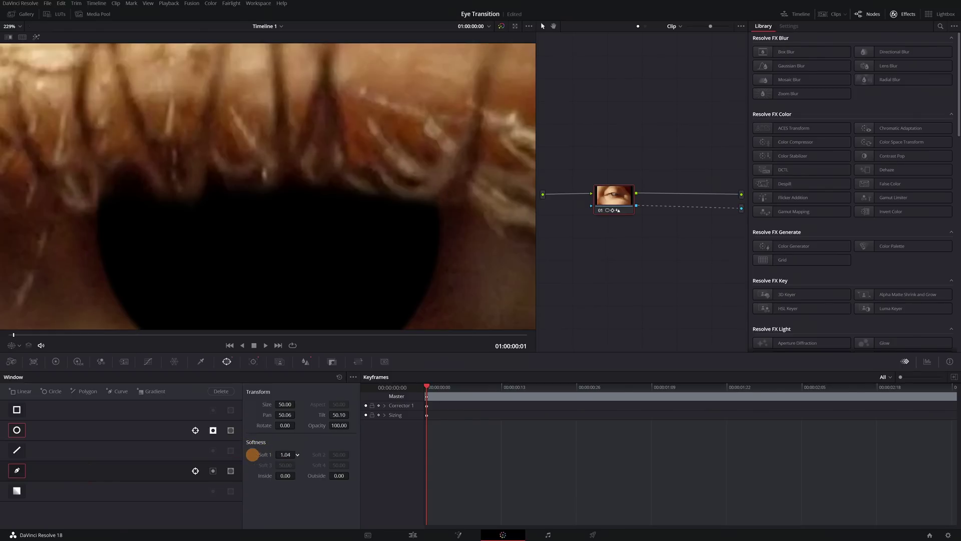
Scrub through the pupil opening onto the landscape, then return to the Edit page.
scroll(367, 161, "down", 8)
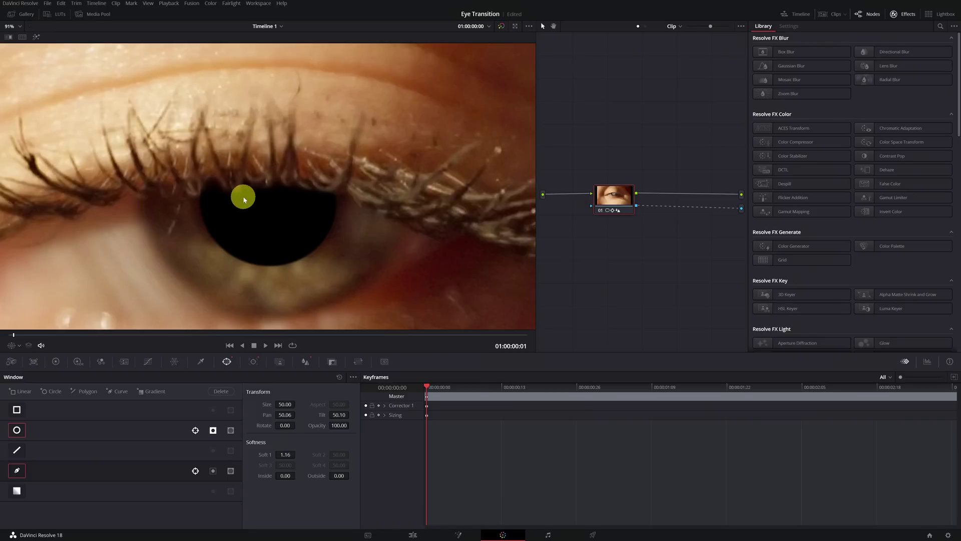
scroll(254, 217, "down", 1)
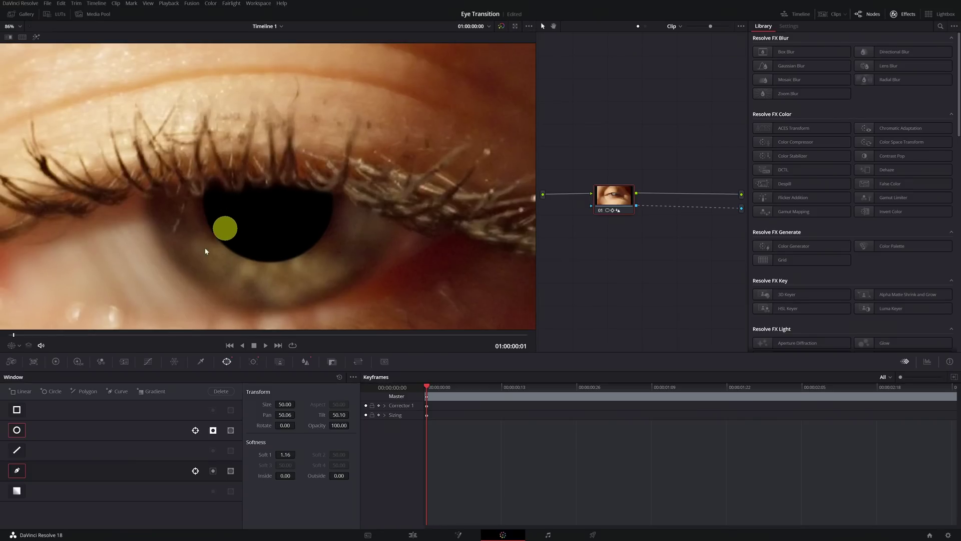
left_click_drag(30, 334, 237, 342)
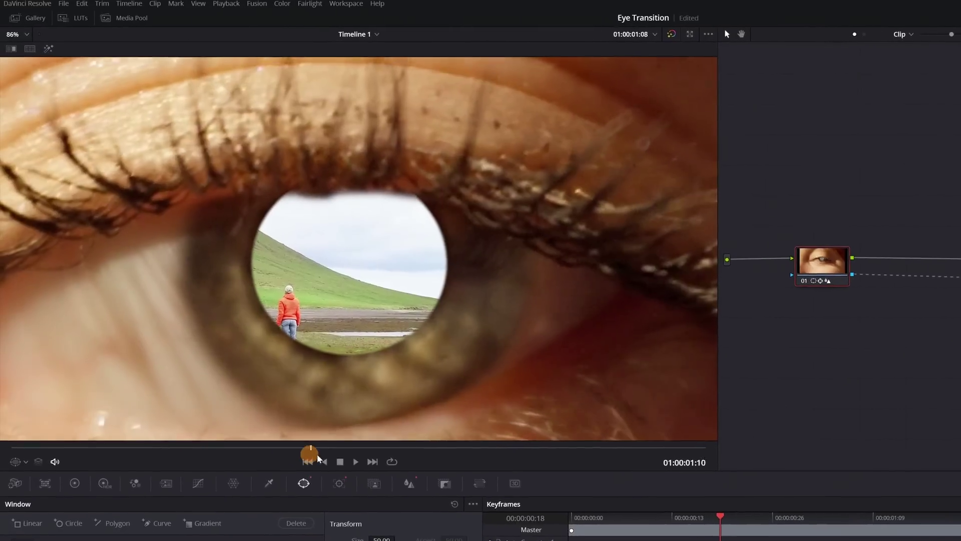
left_click_drag(318, 458, 44, 453)
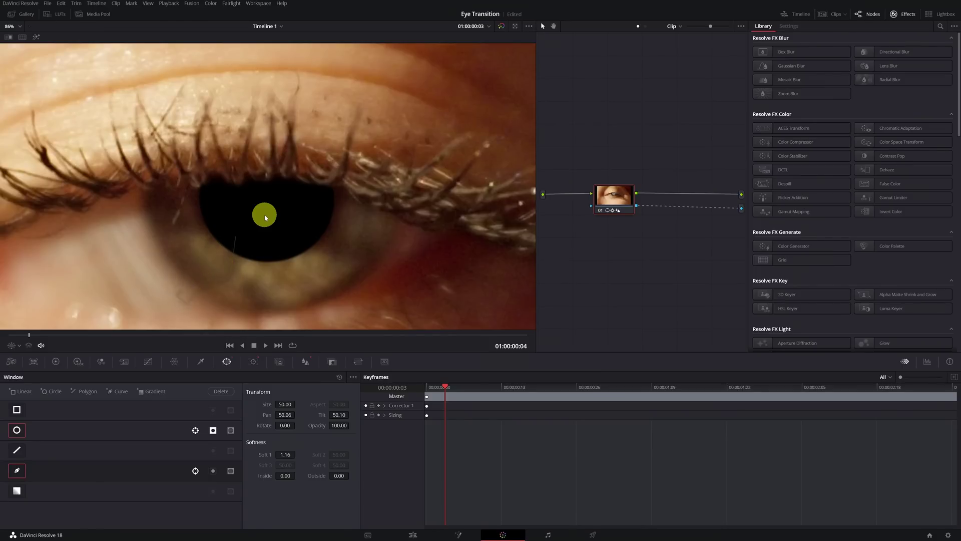
left_click(413, 535)
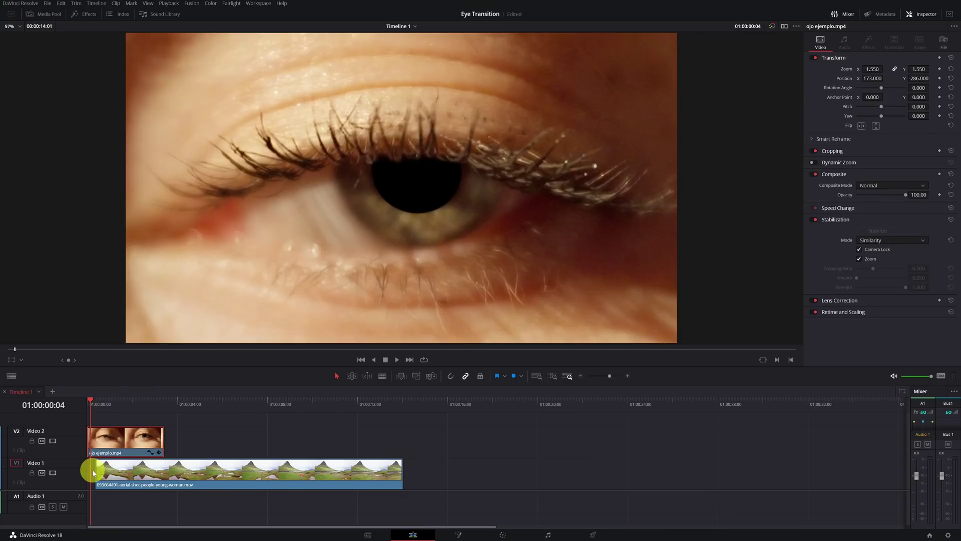
Drag the Video 1 landscape clip to the timeline start and return to the eye clip's Color page.
scroll(93, 472, "up", 4)
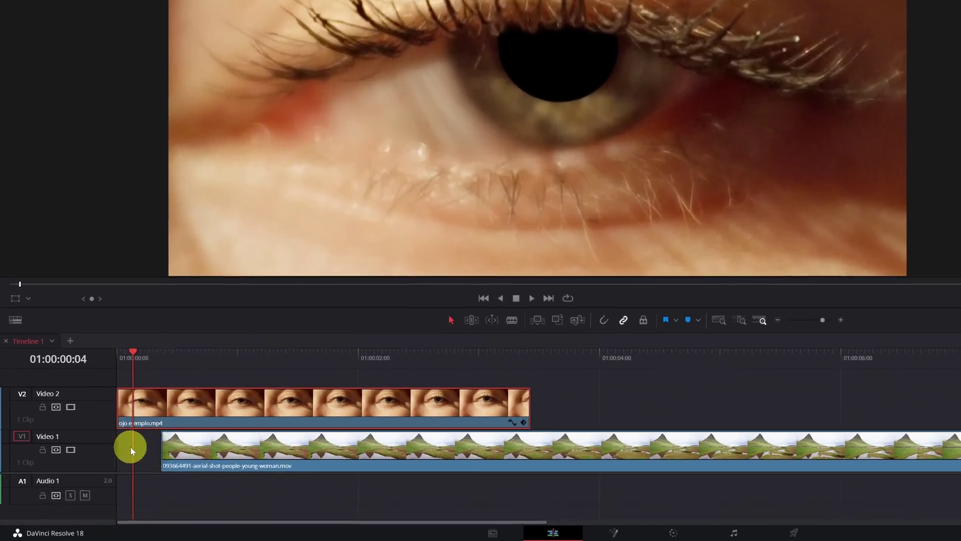
left_click_drag(218, 448, 201, 467)
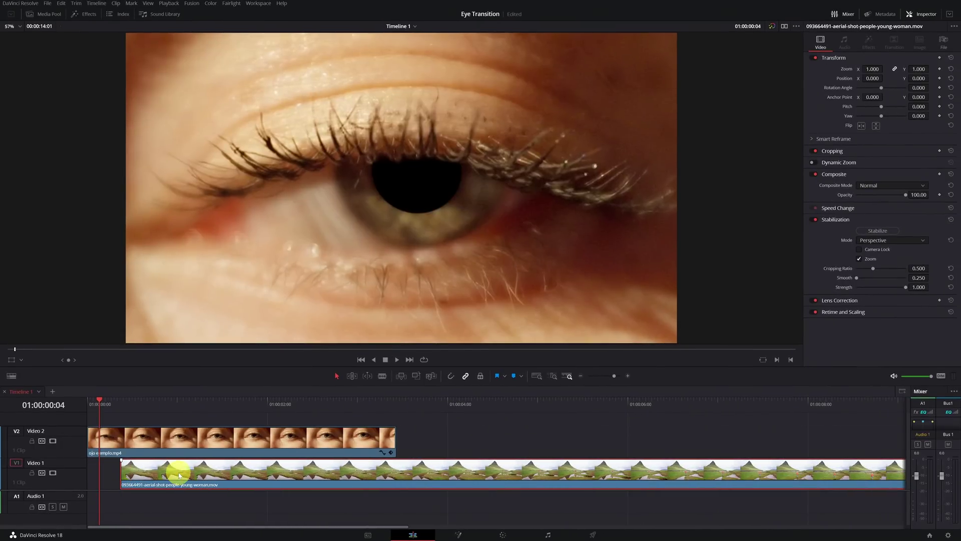
left_click(503, 534)
scroll(345, 321, "down", 4)
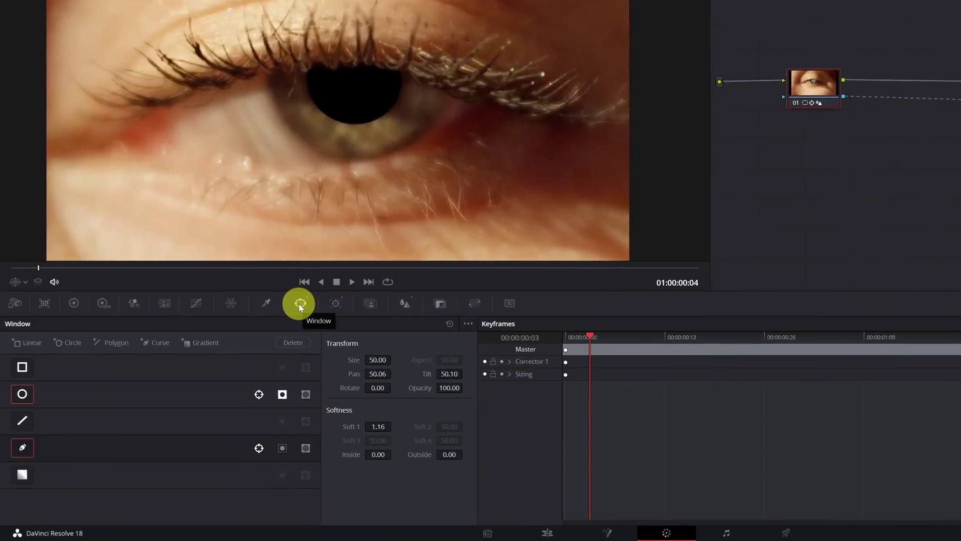
Add a new large circle window and centre it over the pupil.
left_click(68, 341)
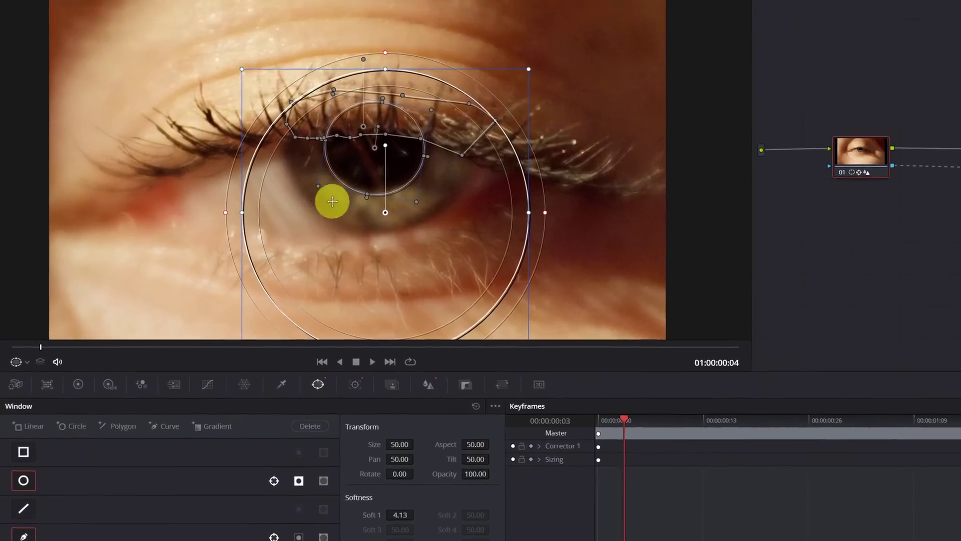
scroll(373, 182, "down", 2)
left_click_drag(384, 183, 378, 121)
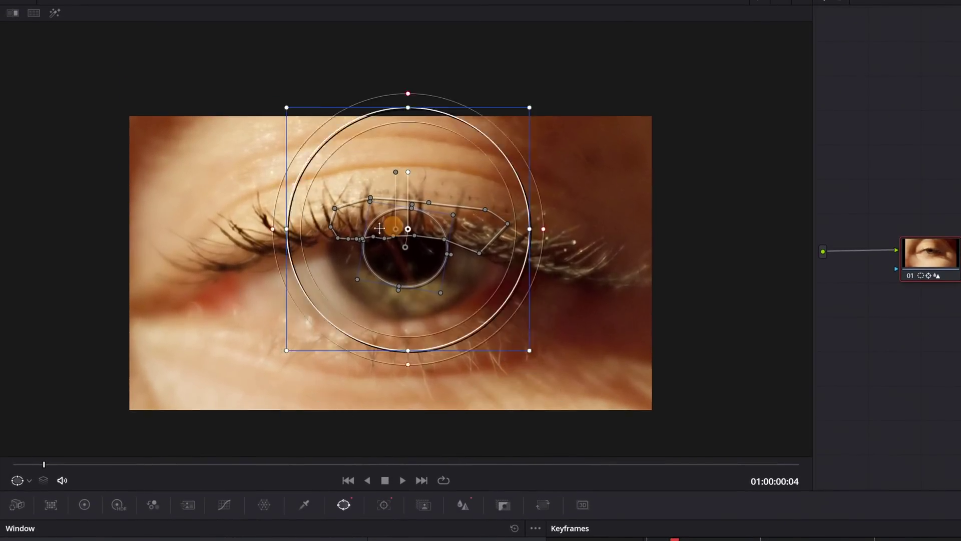
left_click_drag(379, 228, 417, 252)
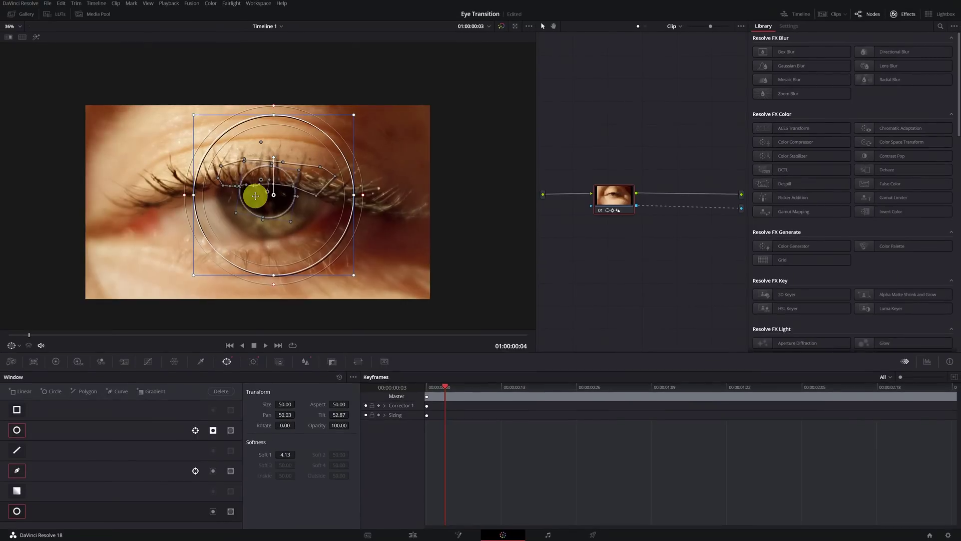
left_click(16, 510)
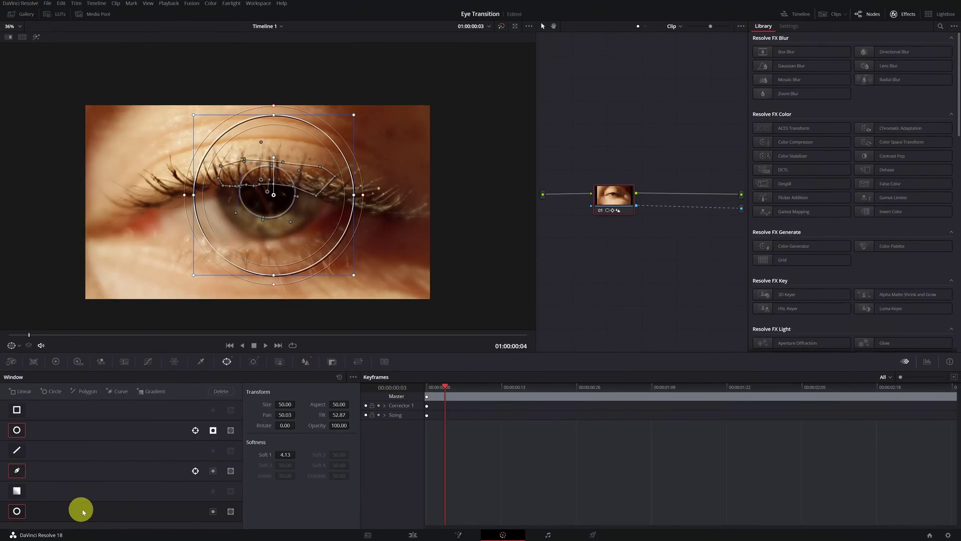
Set the circle window's opacity to 100 and show the timeline strip under the viewer.
left_click(339, 425)
left_click_drag(339, 425, 11, 419)
scroll(296, 266, "up", 3)
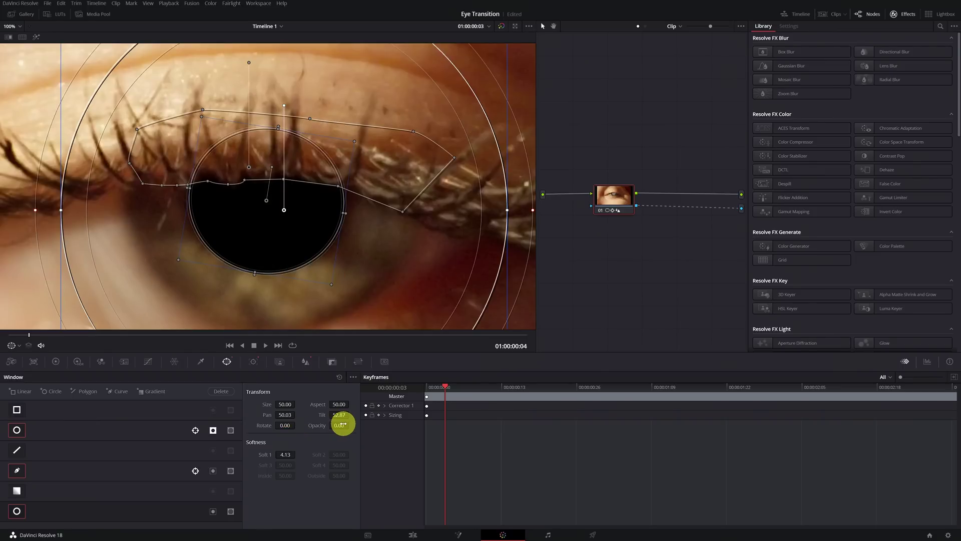
left_click_drag(342, 424, 641, 416)
left_click_drag(806, 252, 854, 251)
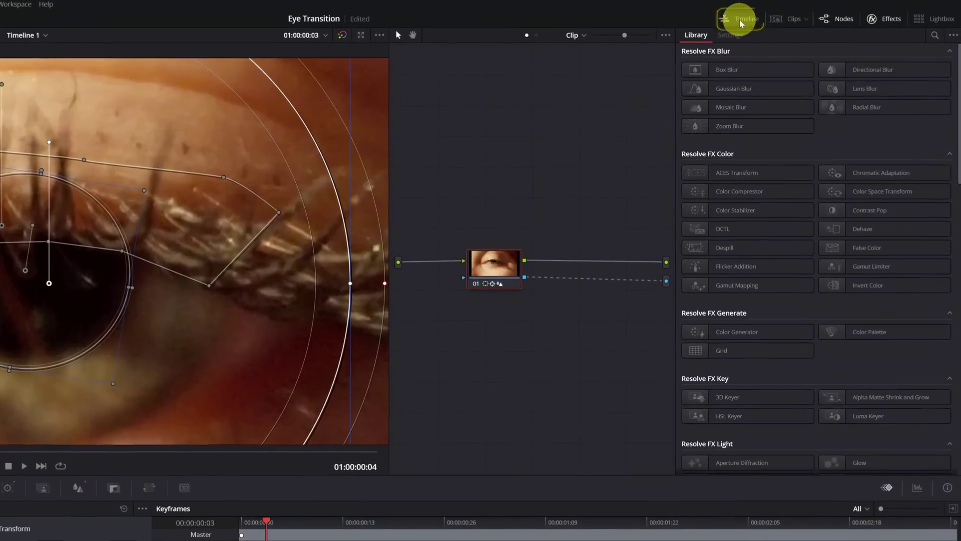
left_click(741, 22)
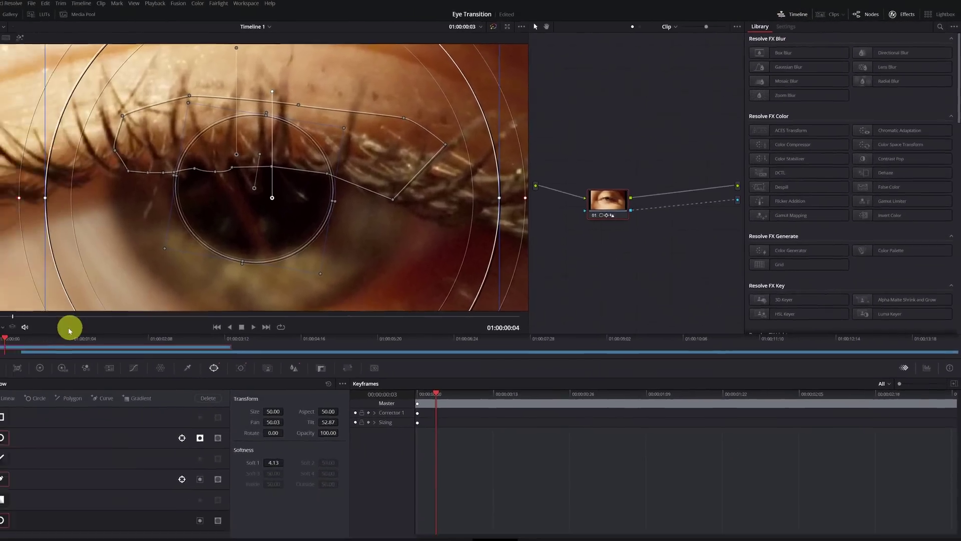
Keyframe the window opacity at 0 on the frame where the pupil should open.
left_click(43, 334)
left_click_drag(44, 335, 141, 353)
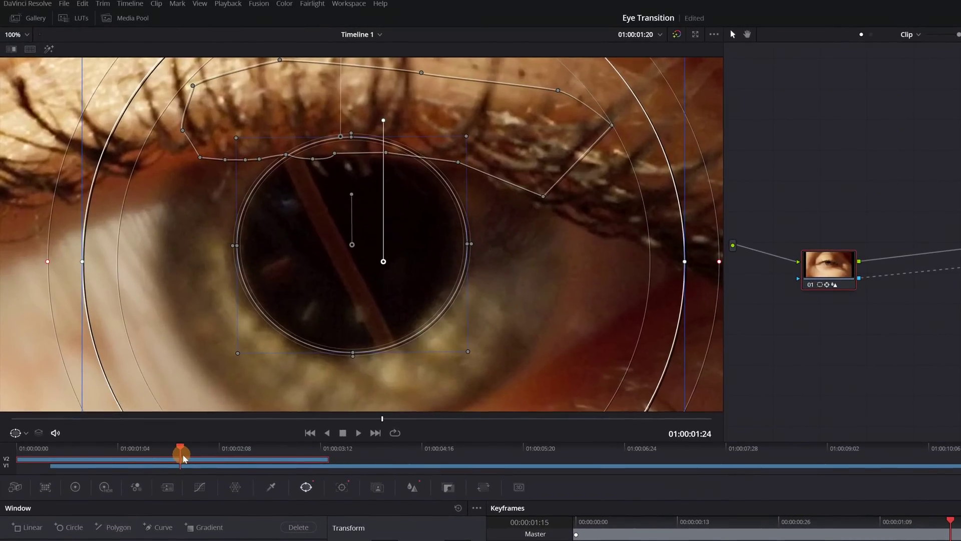
left_click_drag(184, 459, 189, 464)
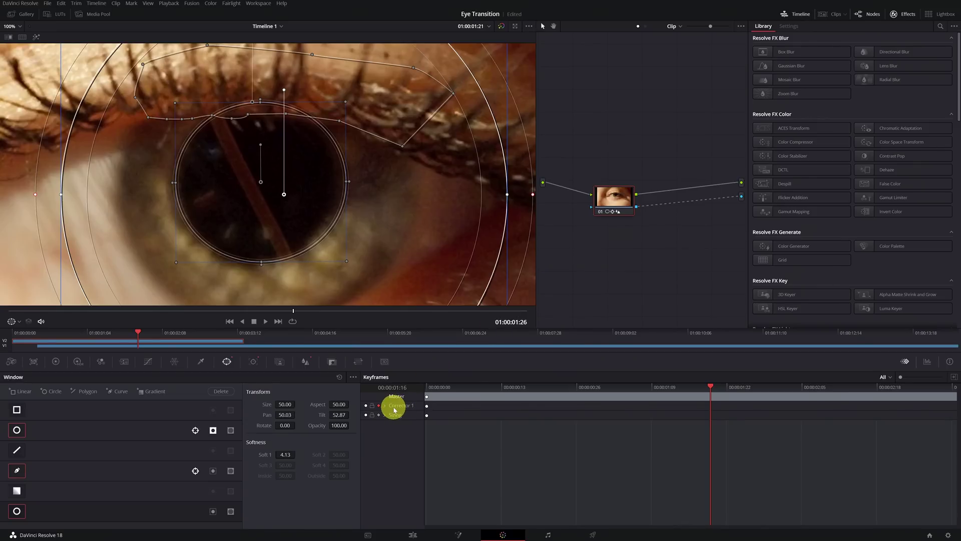
double_click(340, 426)
type("0")
key("Return")
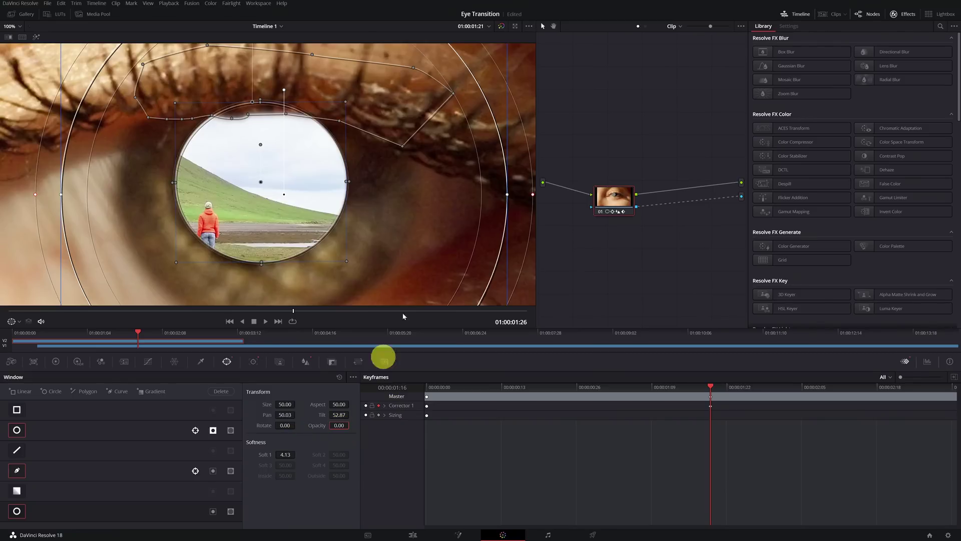
Keyframe the window opacity at 100 on frame 9 and scrub the fade to review it.
left_click(713, 388)
left_click_drag(713, 389, 489, 377)
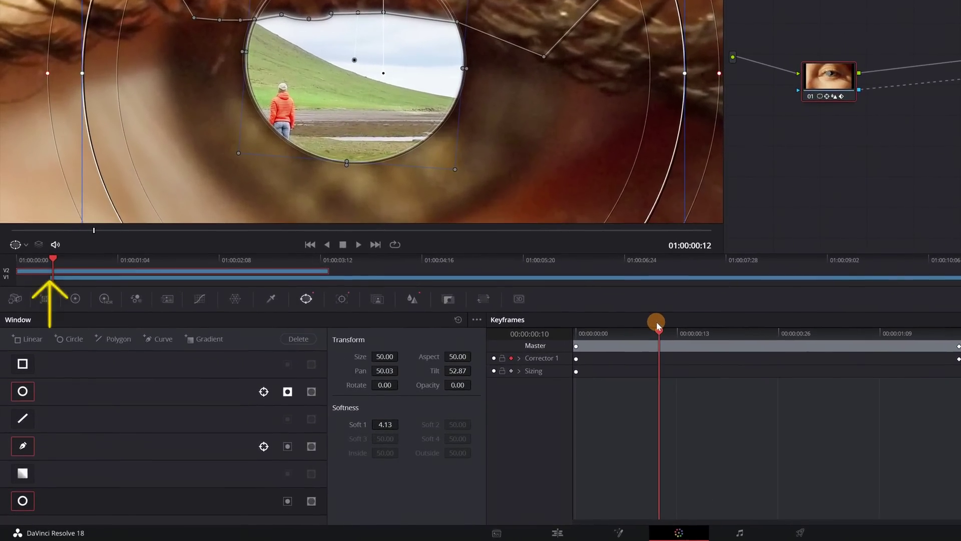
left_click_drag(656, 322, 650, 321)
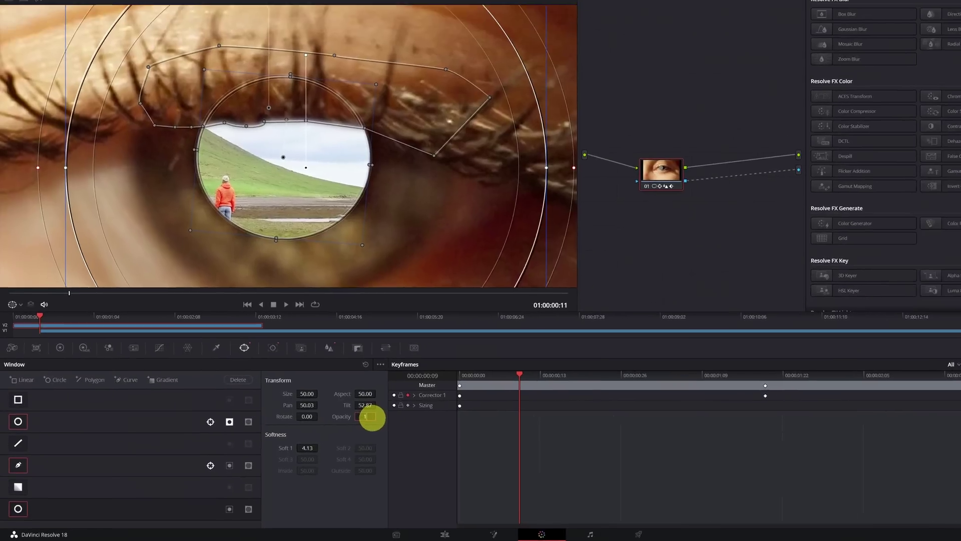
type("100")
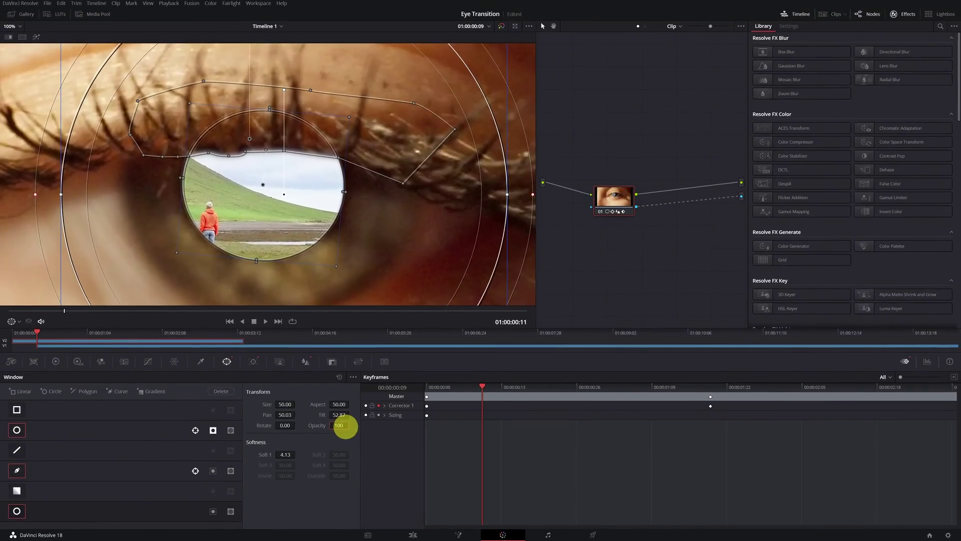
key("Return")
left_click(425, 388)
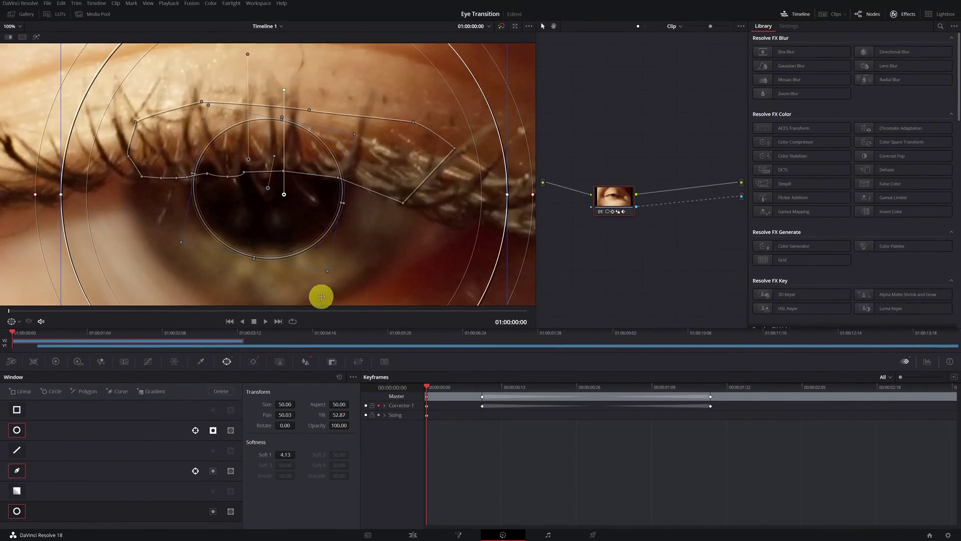
scroll(279, 213, "down", 3)
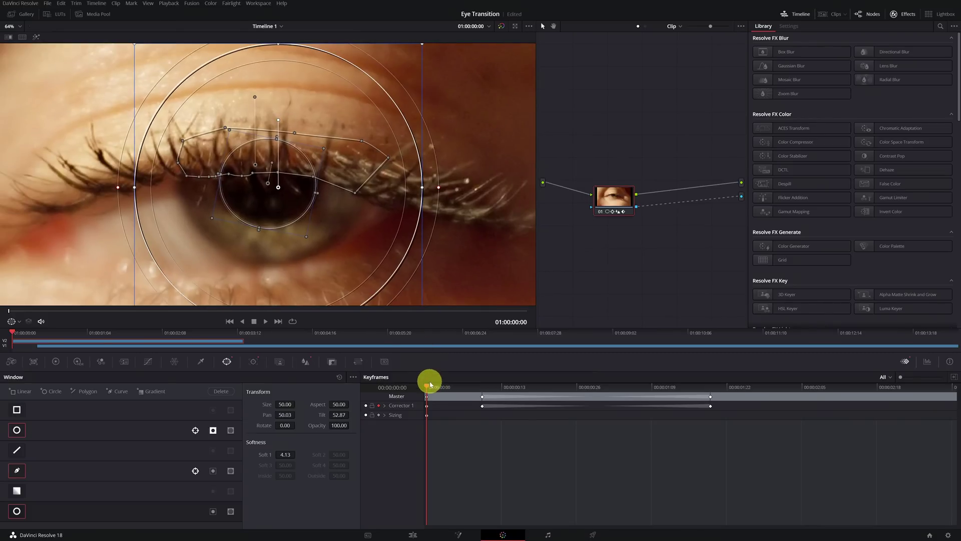
left_click_drag(432, 392, 697, 422)
left_click_drag(709, 398, 636, 395)
Play the eye transition from the timeline start on the Edit page.
left_click(412, 535)
left_click(81, 401)
key("space")
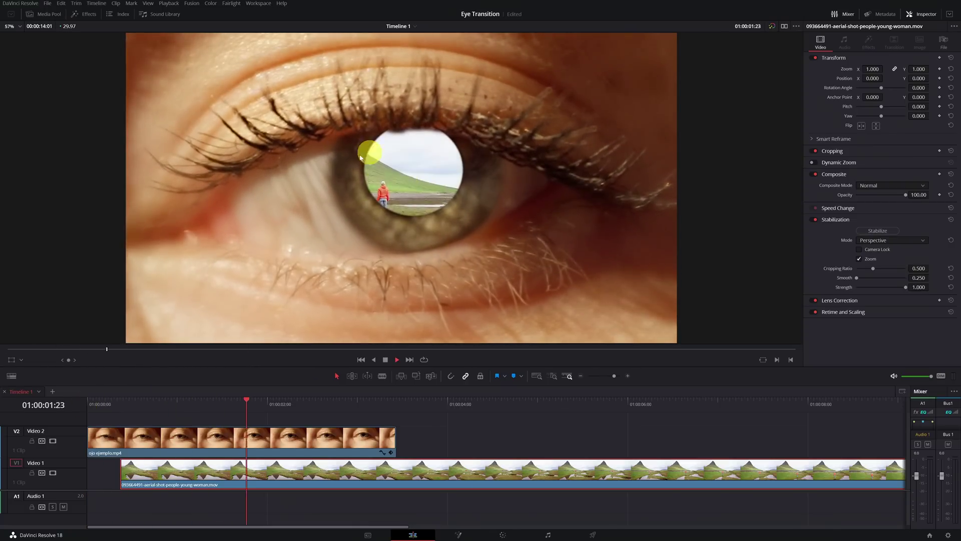
key("space")
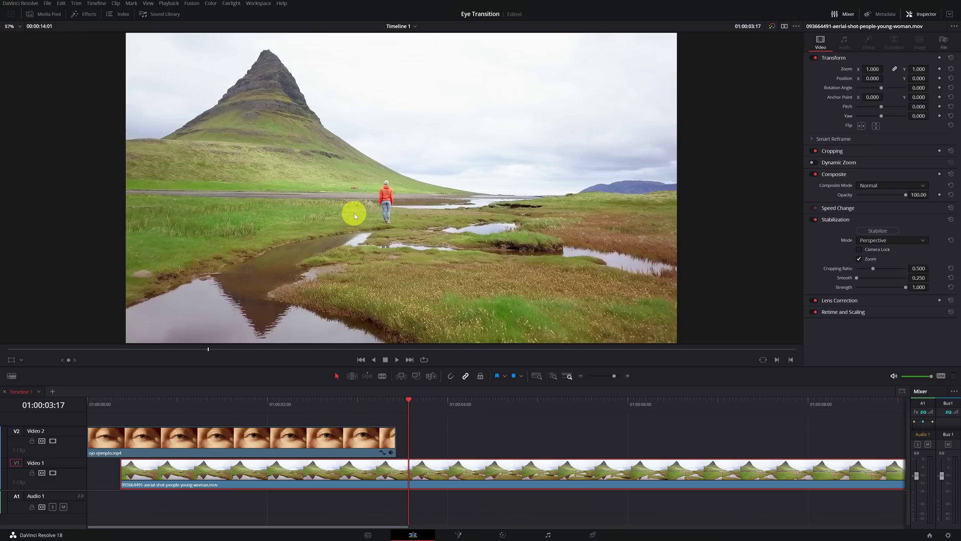
left_click(128, 411)
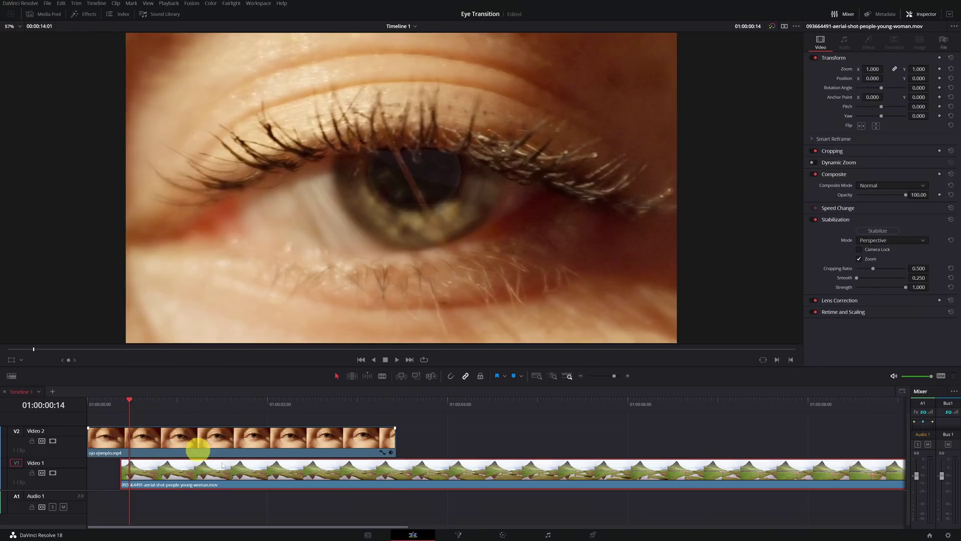
Drag the later Corrector 1 keyframe earlier and replay the pupil opening.
left_click(502, 532)
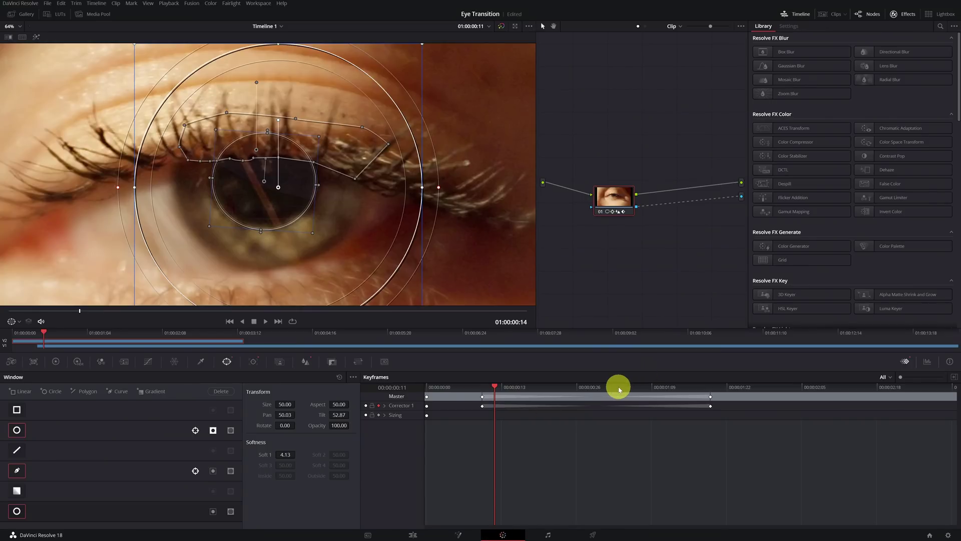
left_click_drag(619, 389, 708, 410)
left_click(711, 407)
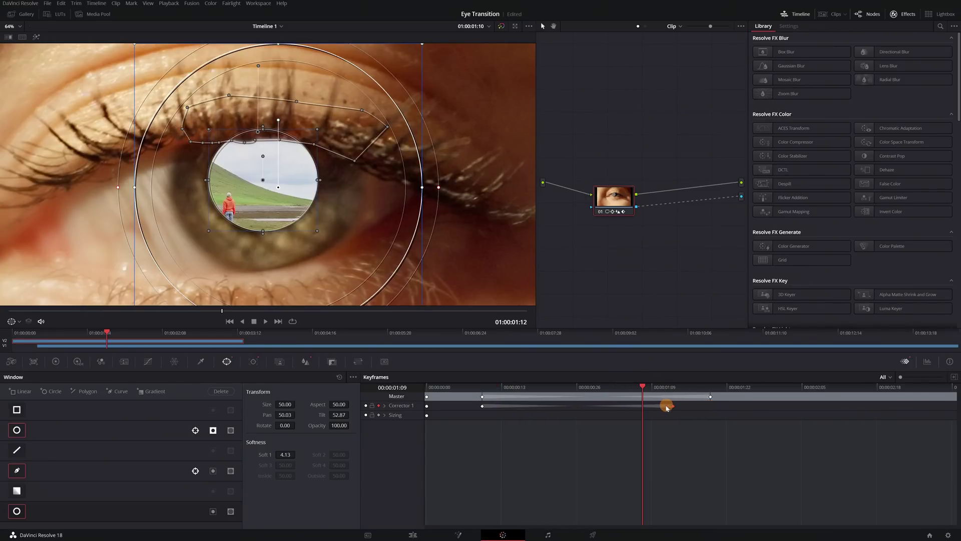
left_click_drag(631, 408, 426, 392)
key("space")
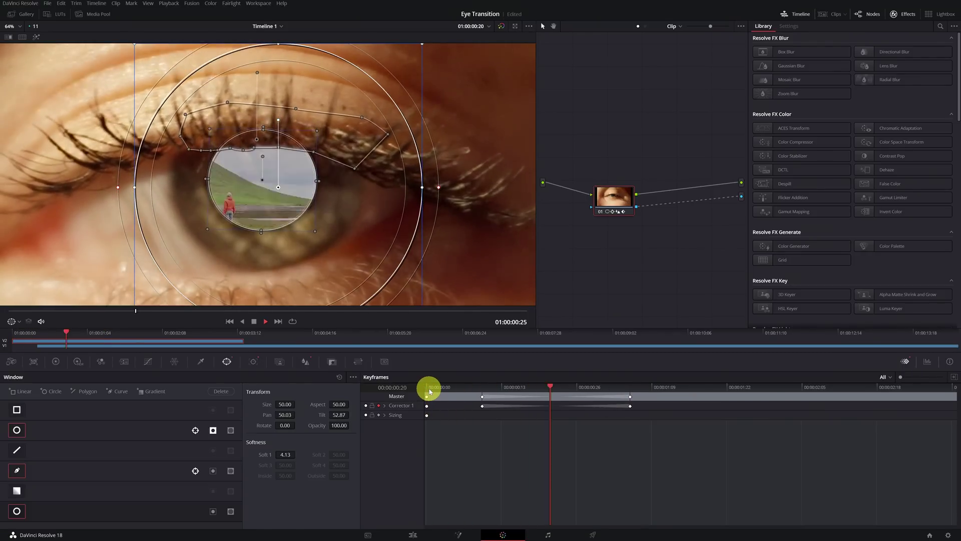
left_click_drag(430, 392, 585, 408)
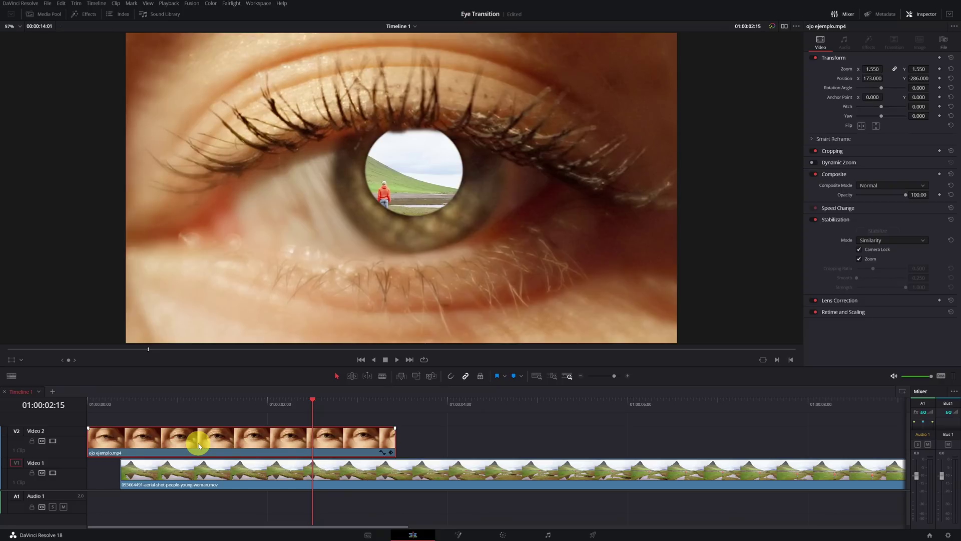
Set the landscape clip's Zoom to 1.090 and Position to X 213, Y 113.
left_click(225, 487)
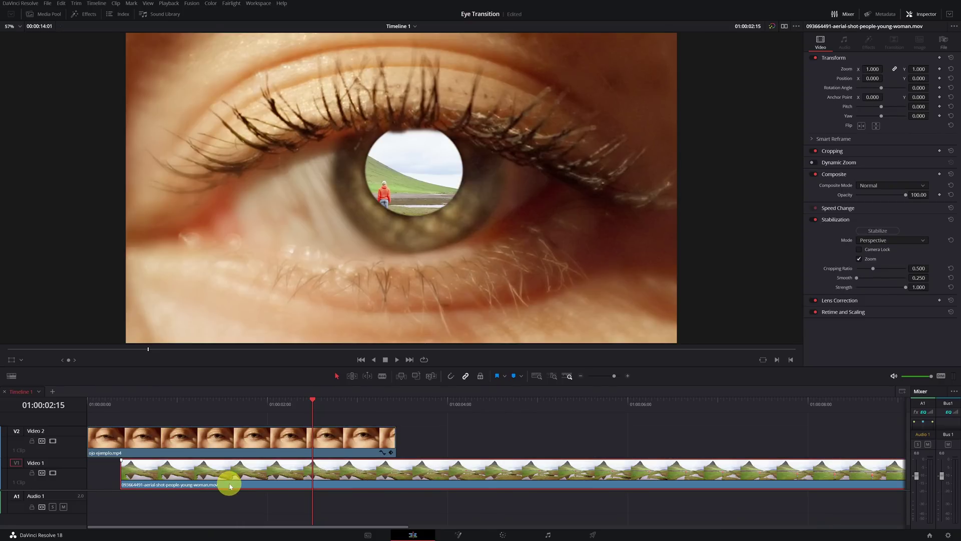
left_click_drag(871, 78, 921, 83)
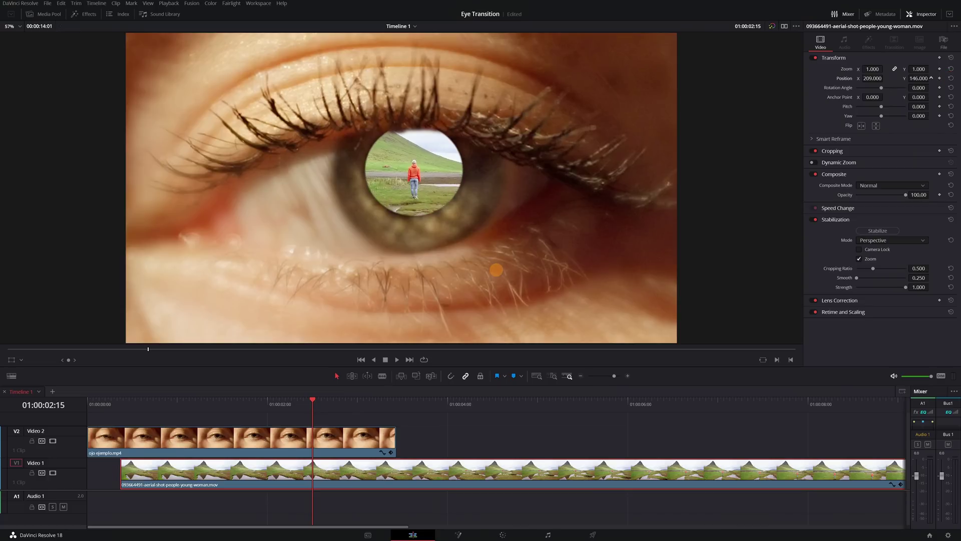
left_click_drag(496, 270, 484, 272)
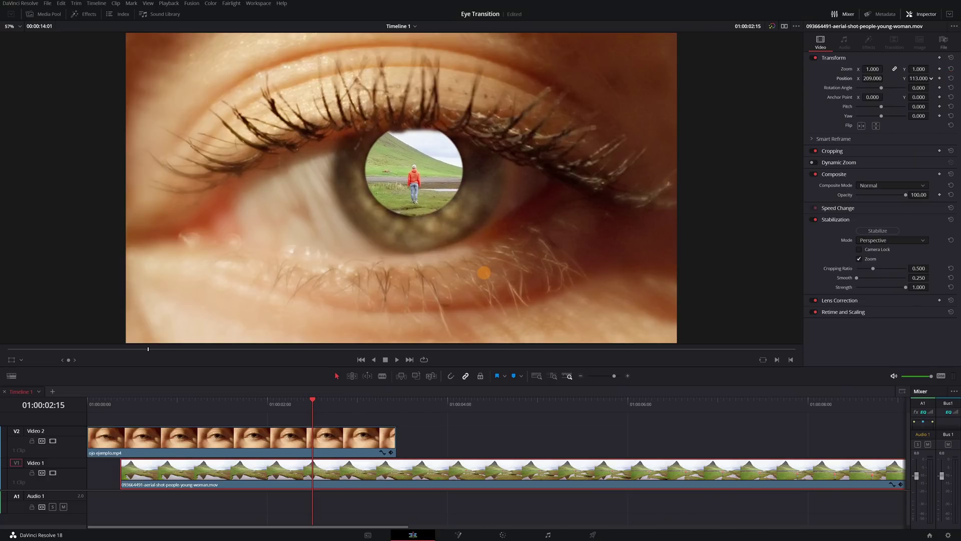
left_click_drag(914, 68, 919, 68)
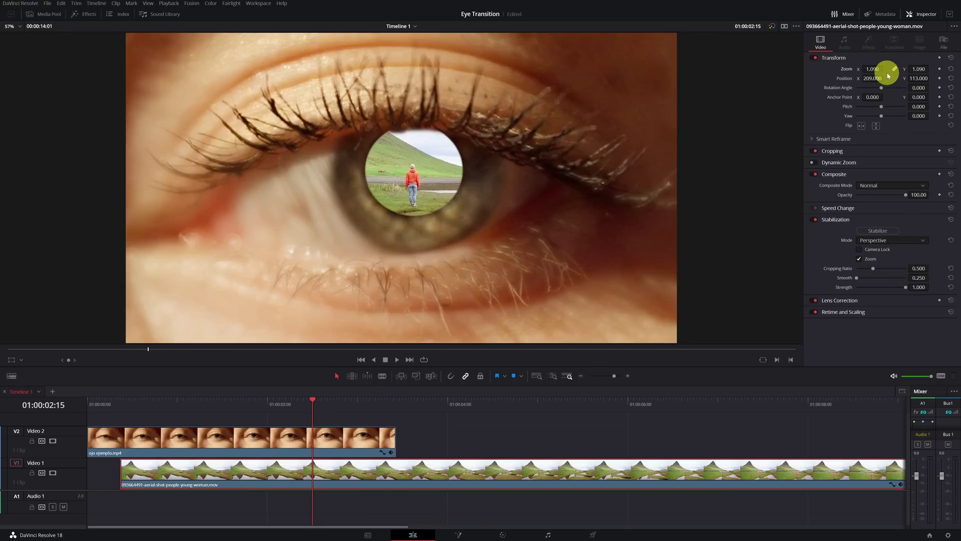
left_click_drag(870, 78, 885, 78)
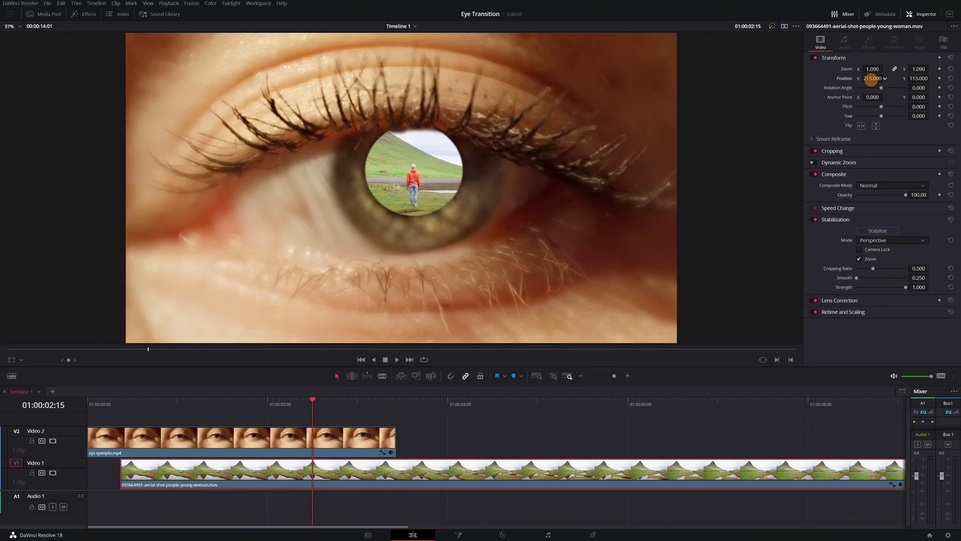
left_click_drag(113, 402, 389, 403)
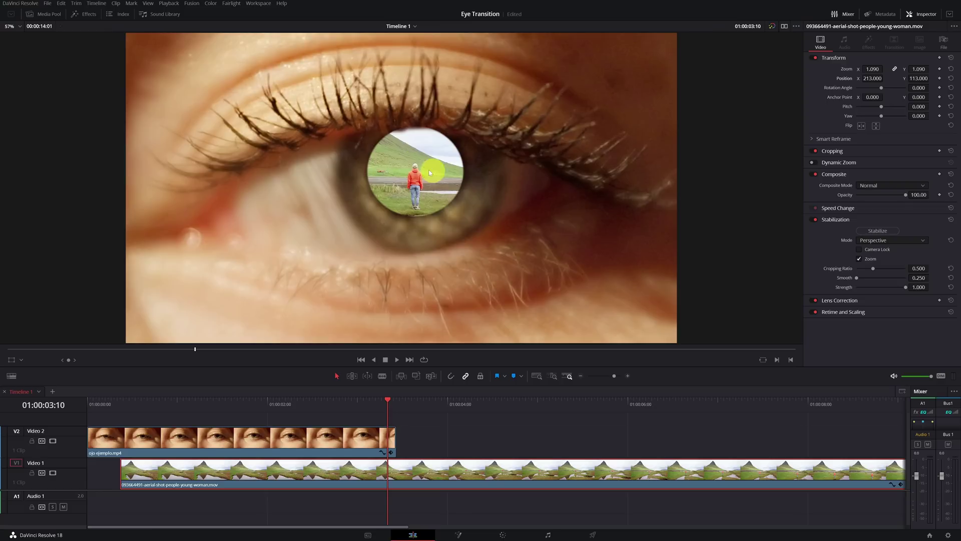
Select the eye clip at the timeline start to keyframe its Zoom and Position.
left_click(195, 443)
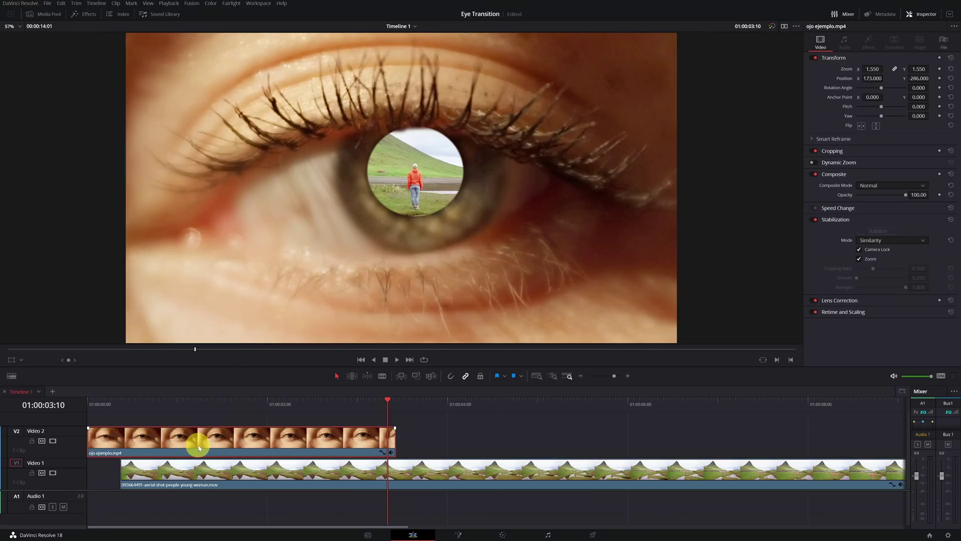
left_click(85, 409)
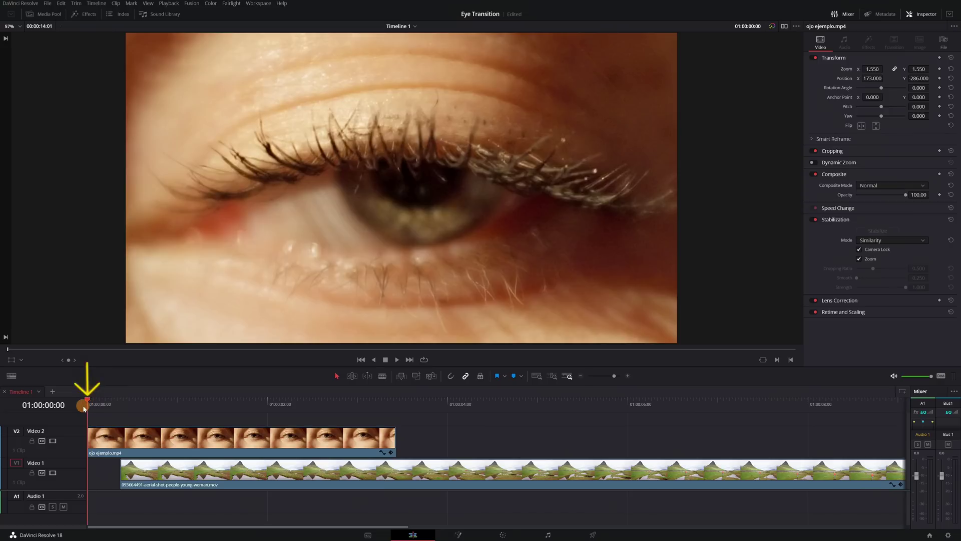
left_click(97, 437)
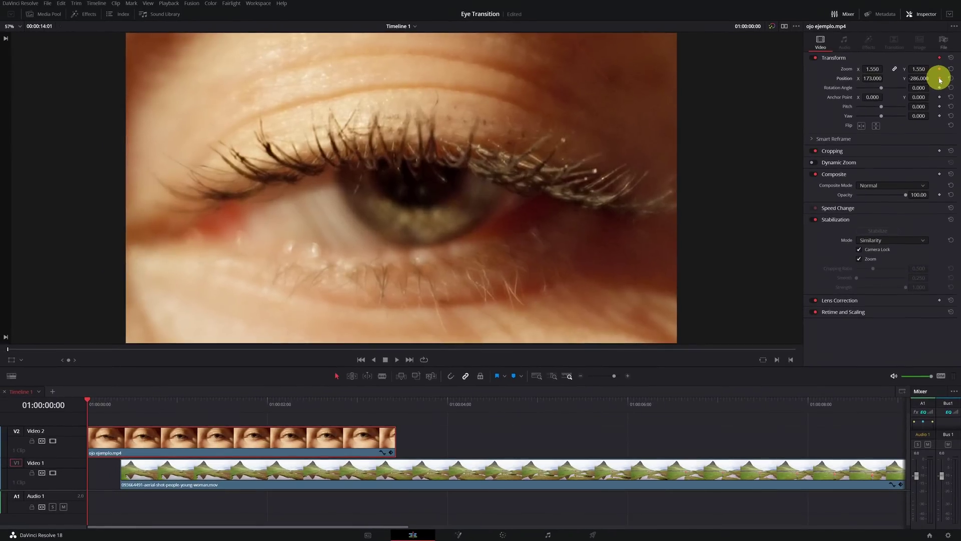
At 01:00:03:03, keyframe the eye clip's Zoom 10.510 and Position X 463, Y -2964, then play it back.
left_click_drag(88, 402, 368, 399)
left_click(369, 440)
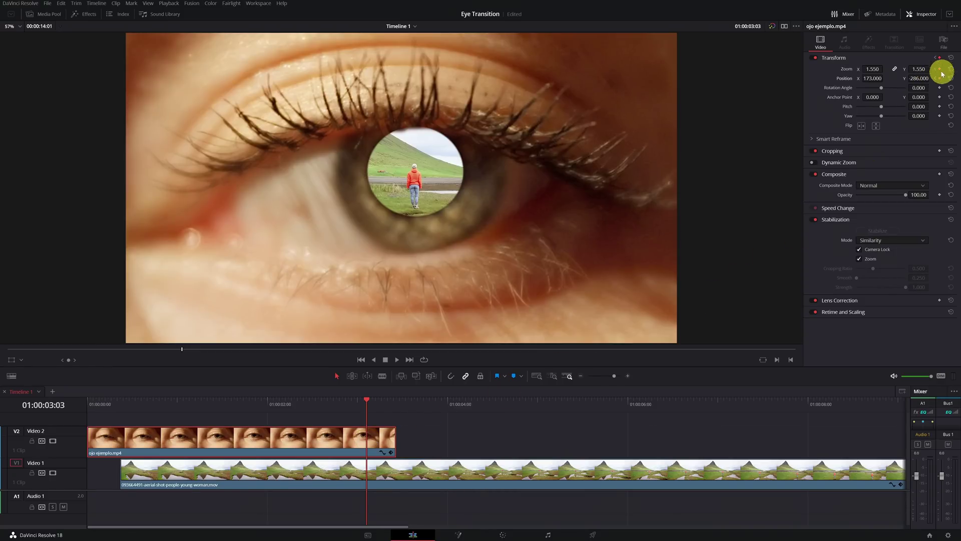
left_click_drag(869, 68, 537, 269)
left_click_drag(916, 75, 519, 101)
left_click_drag(893, 72, 736, 84)
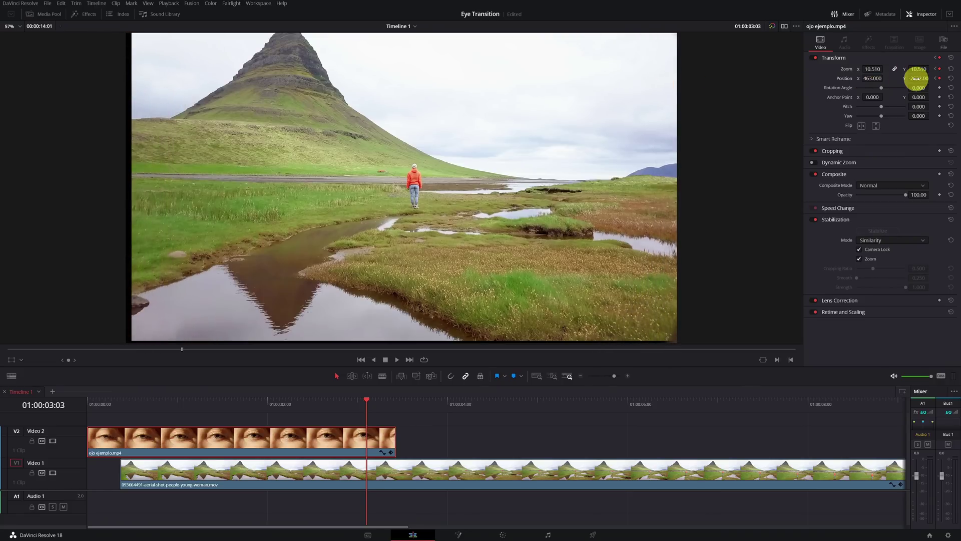
left_click(93, 404)
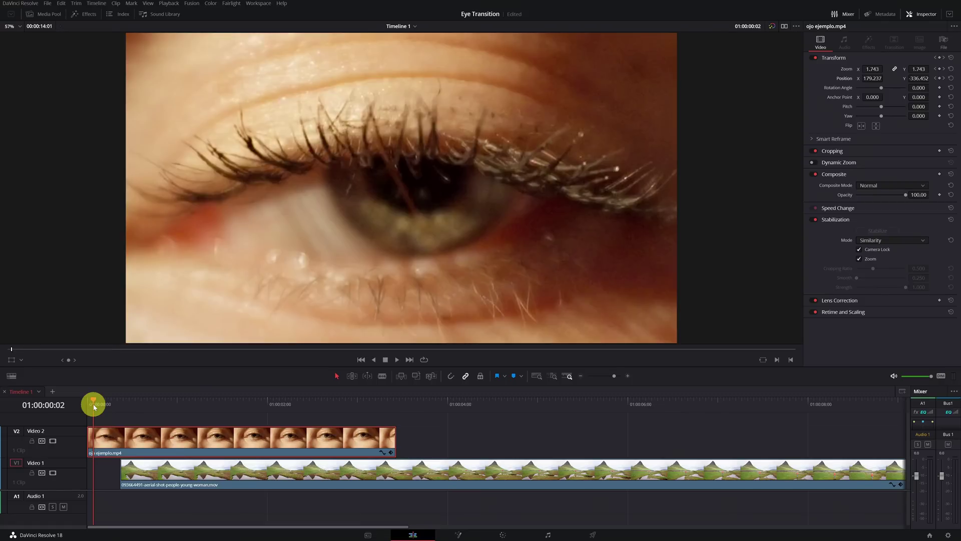
key("space")
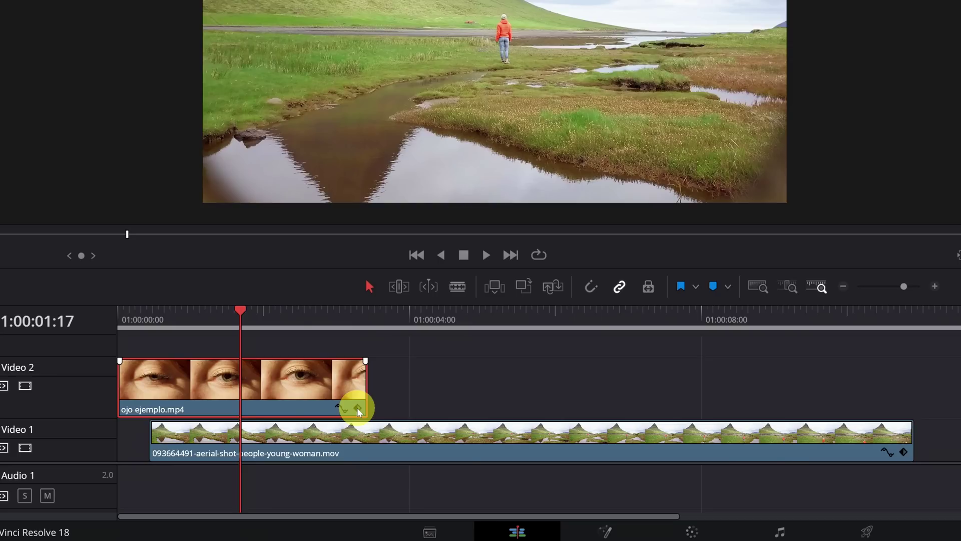
Pull the eye clip's final Transformación keyframe (zoom 12.840, X 547, Y -3139) earlier.
left_click(358, 407)
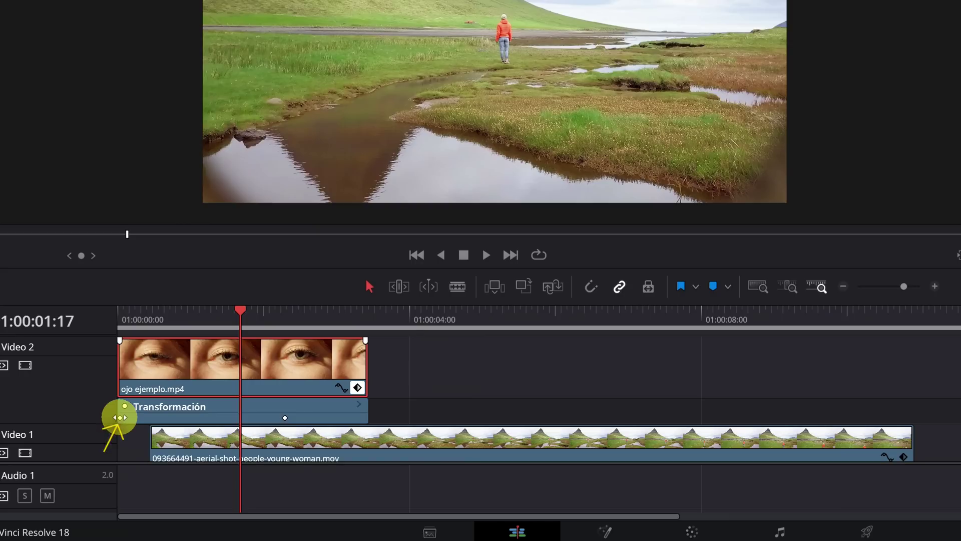
left_click_drag(287, 323, 285, 328)
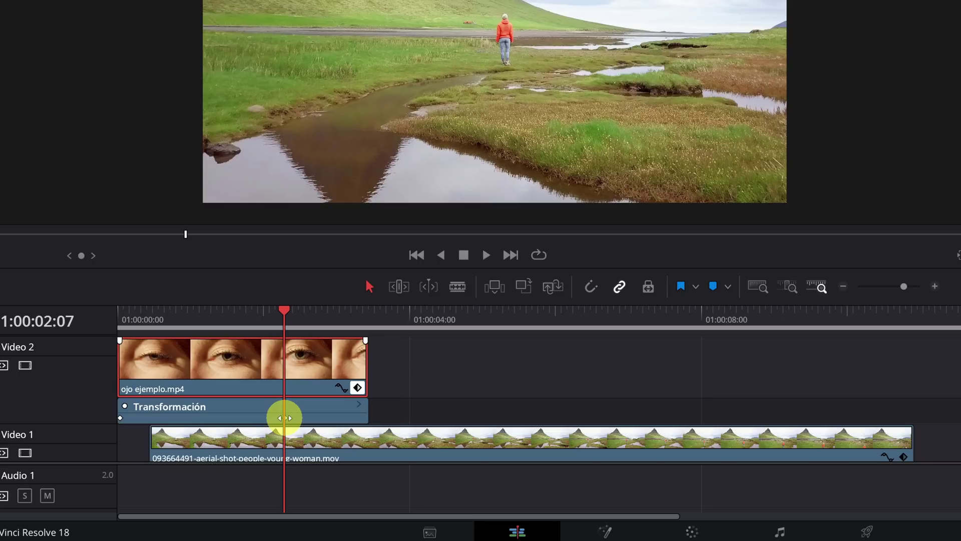
left_click_drag(284, 417, 187, 419)
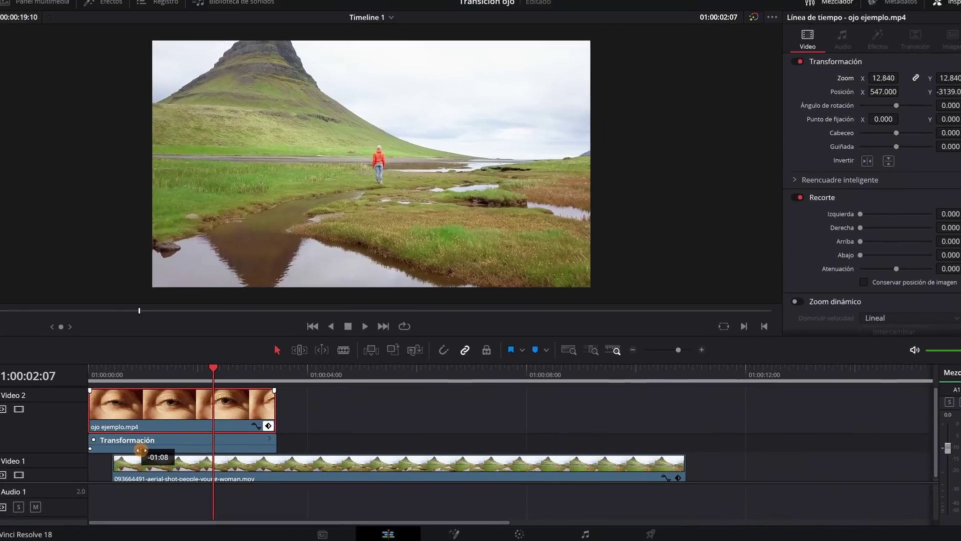
left_click_drag(140, 449, 139, 450)
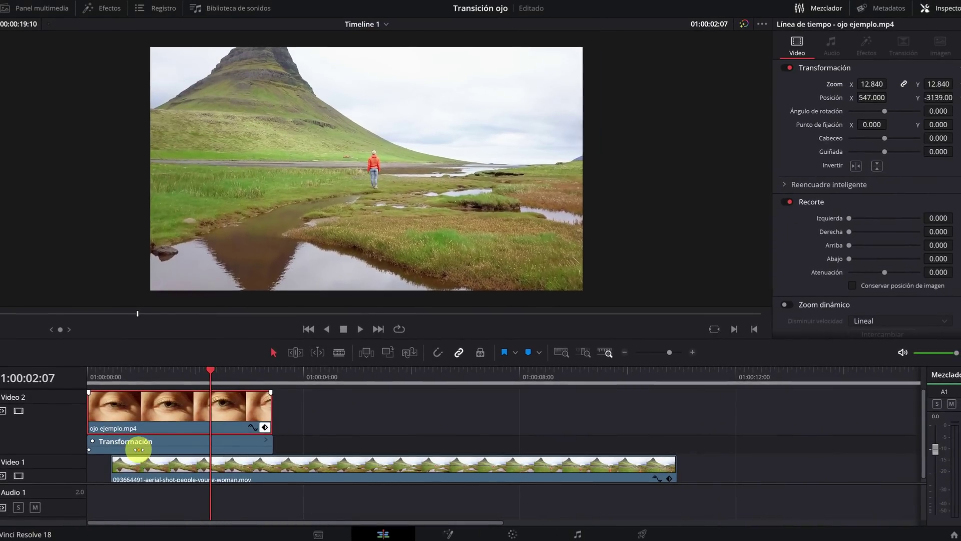
Play the transition from the timeline start to preview the faster push into the pupil.
left_click(116, 373)
key("Home")
key("space")
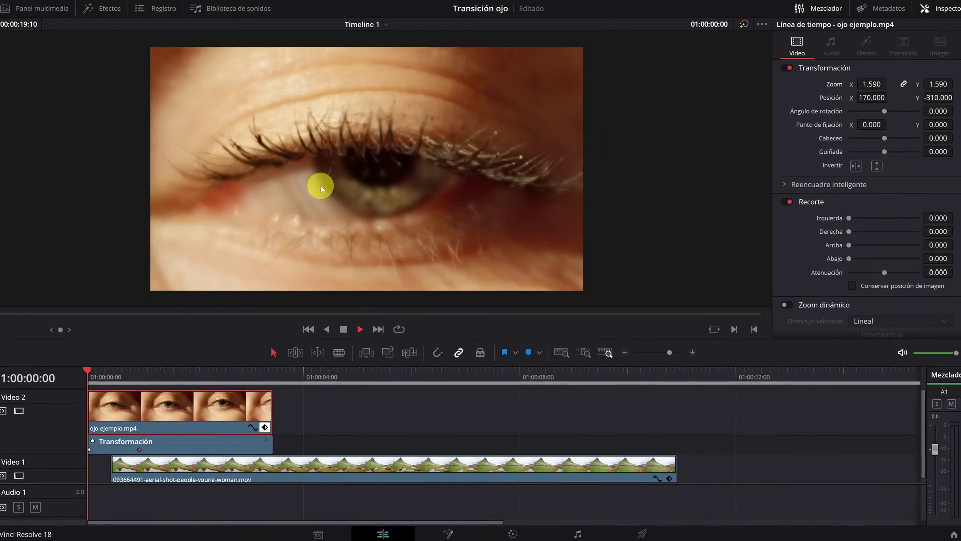
key("space")
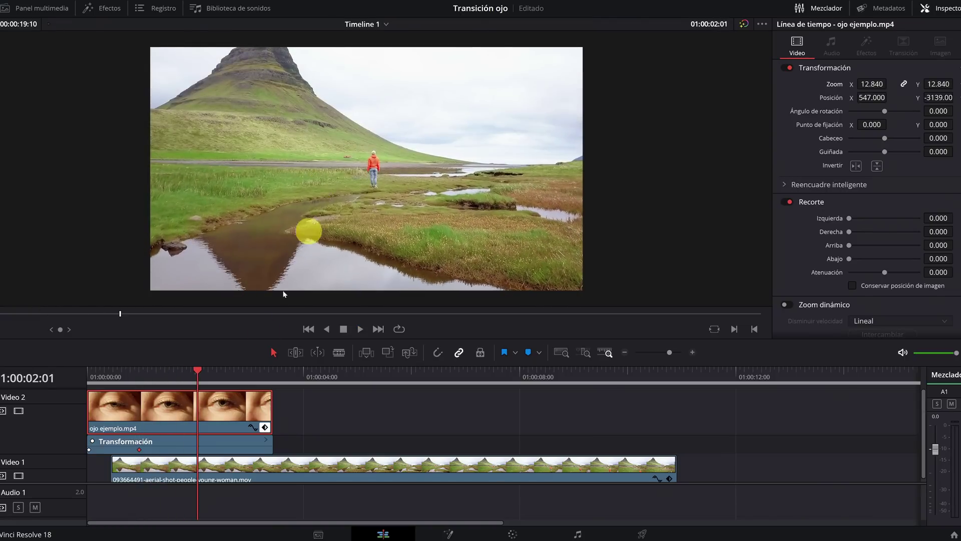